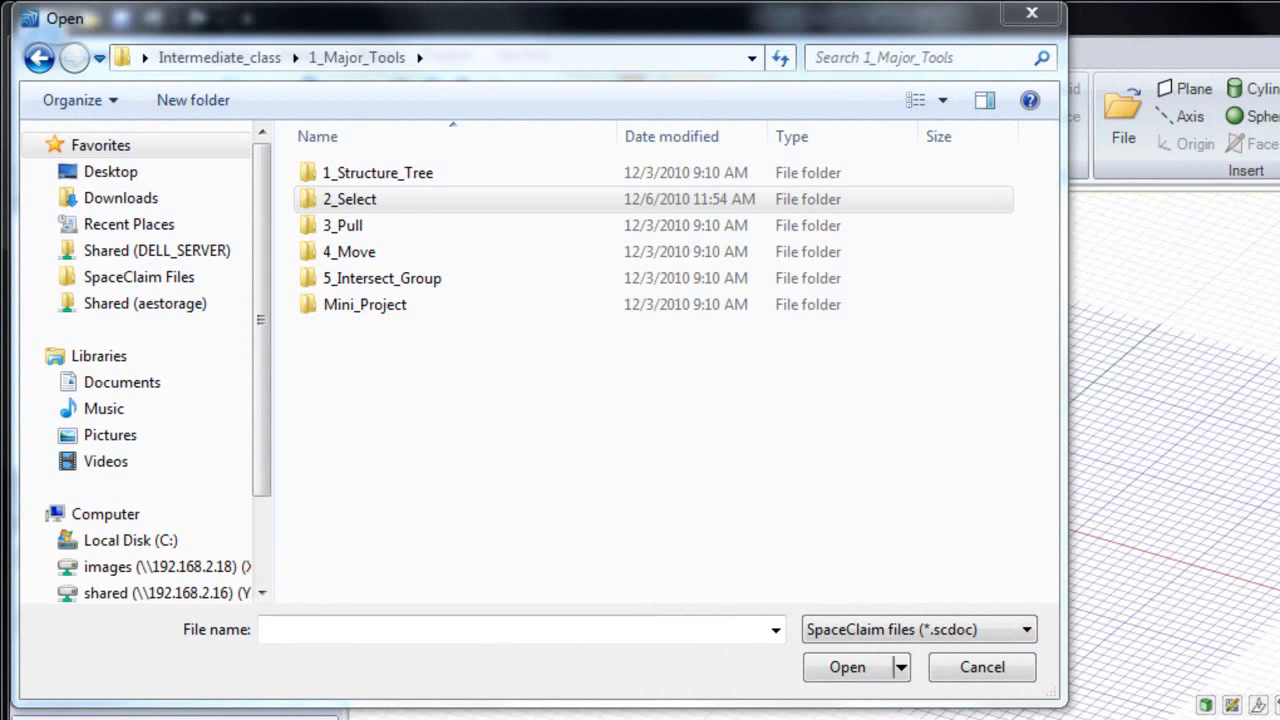
- Open the 1_Power_select.scdoc file from the 2_Select folder
{"action": "left_click", "coordinate": [388, 201]}
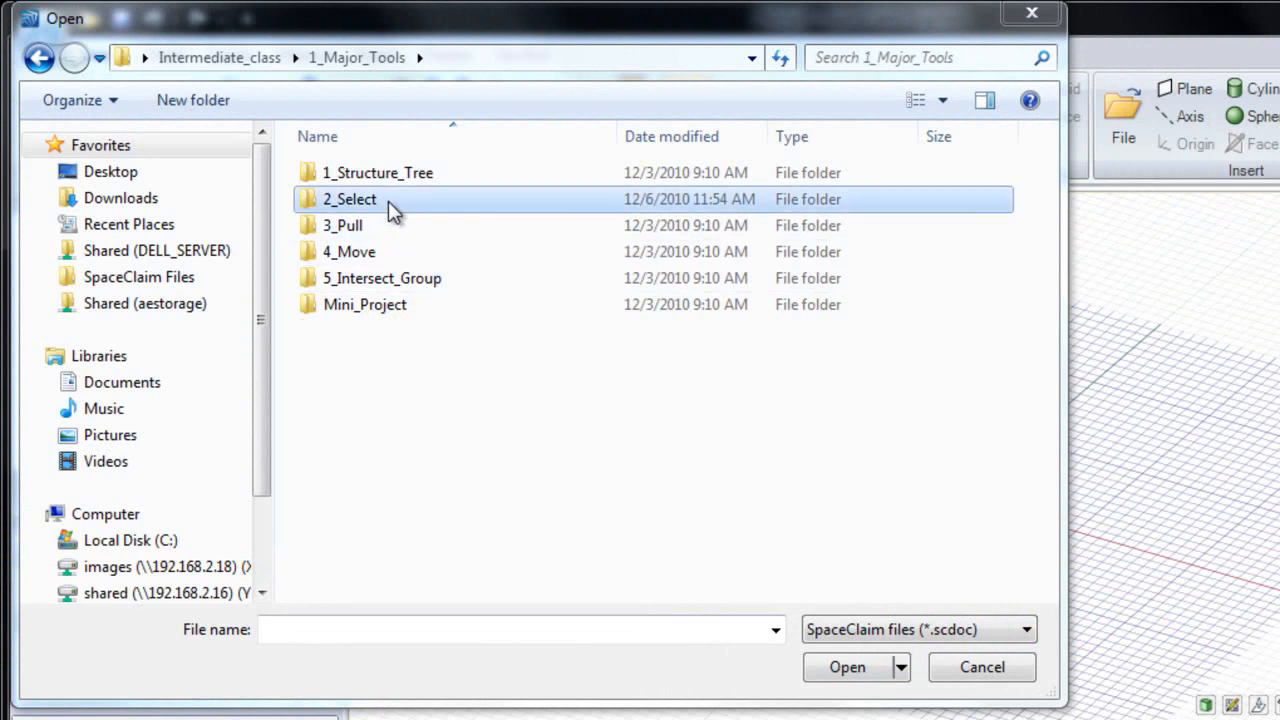
{"action": "double_click", "coordinate": [389, 201]}
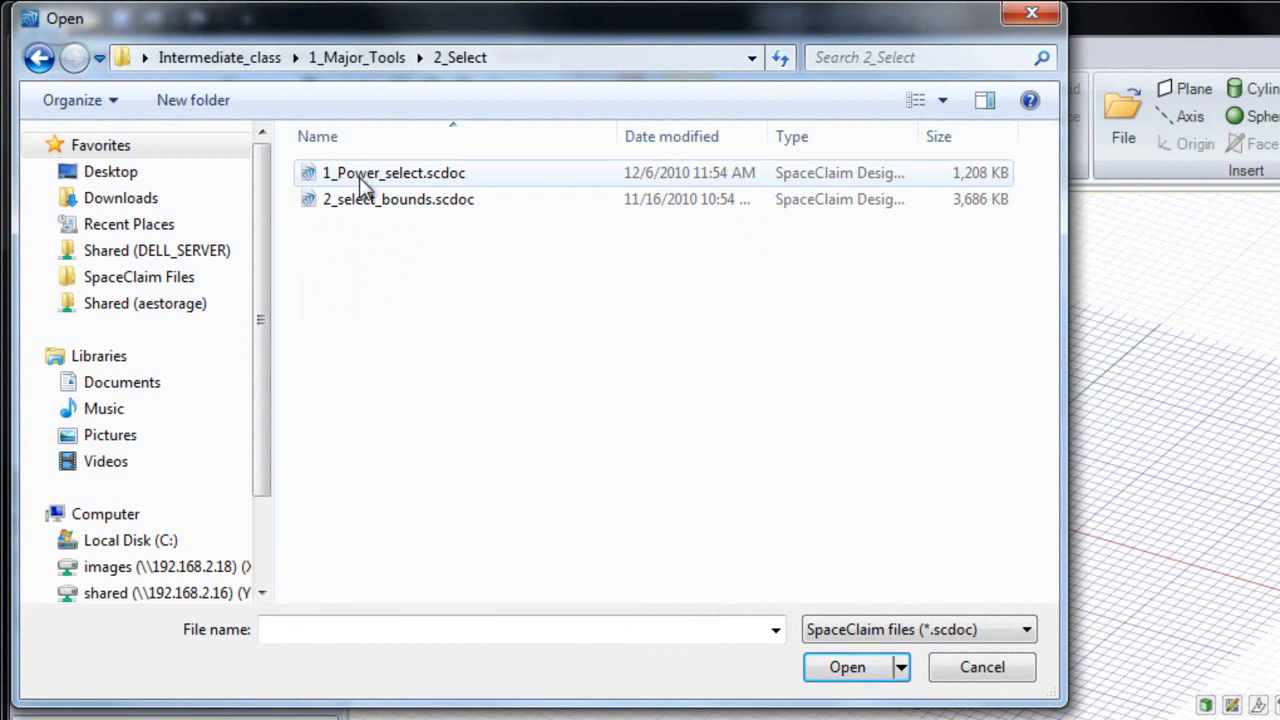
{"action": "double_click", "coordinate": [359, 177]}
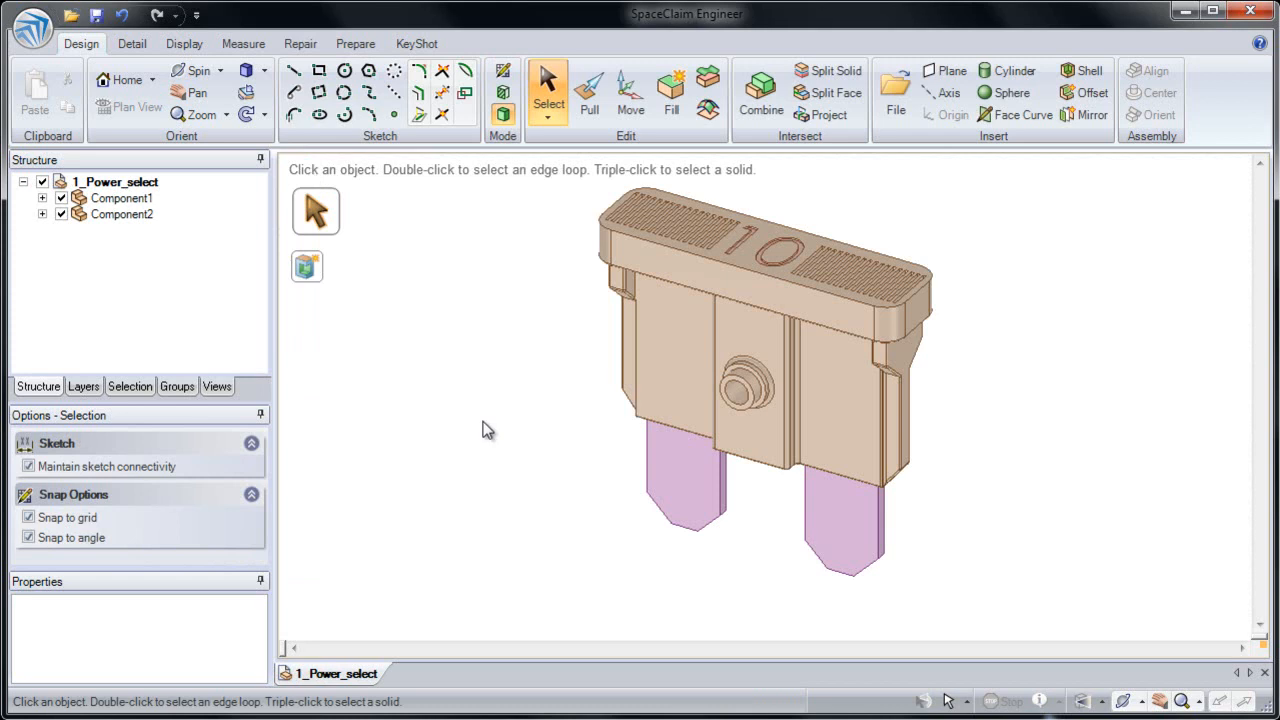
- Bring up the power selection search and review the object types it can look for
{"action": "scroll", "coordinate": [677, 423], "scroll_direction": "up", "scroll_amount": 3}
{"action": "middle_click_drag", "start_coordinate": [693, 412], "coordinate": [742, 272]}
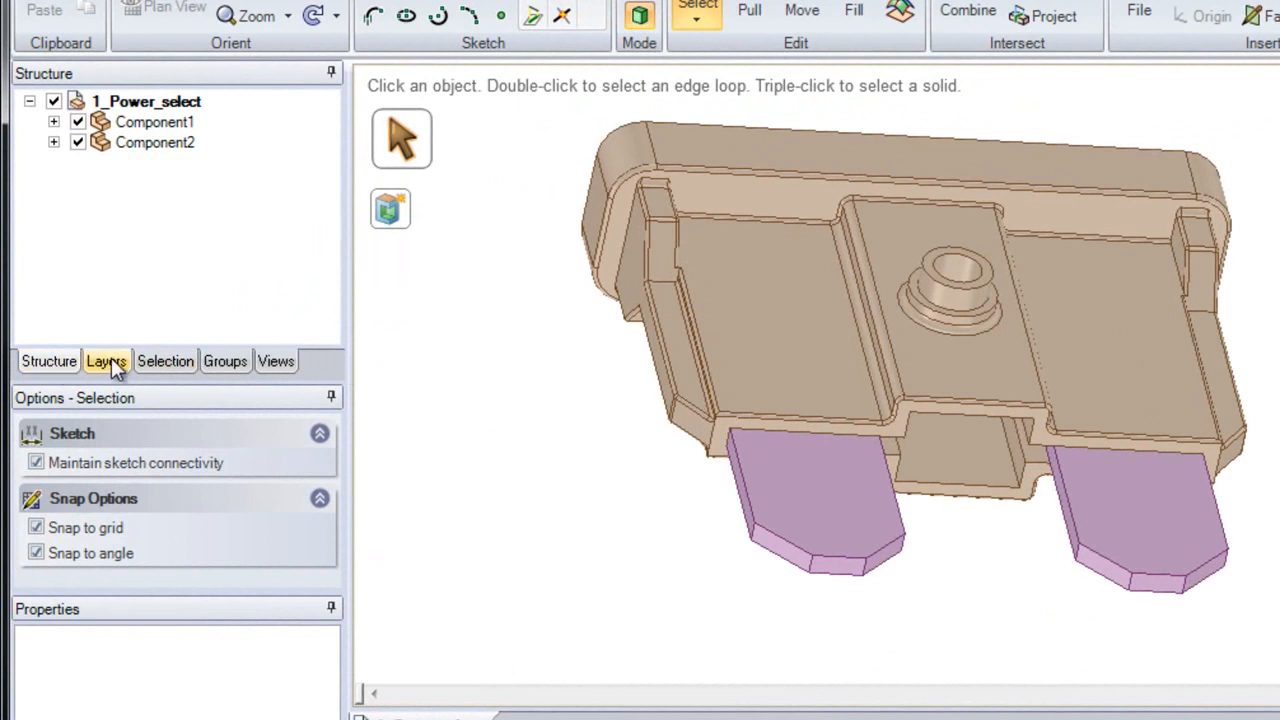
{"action": "left_click", "coordinate": [165, 363]}
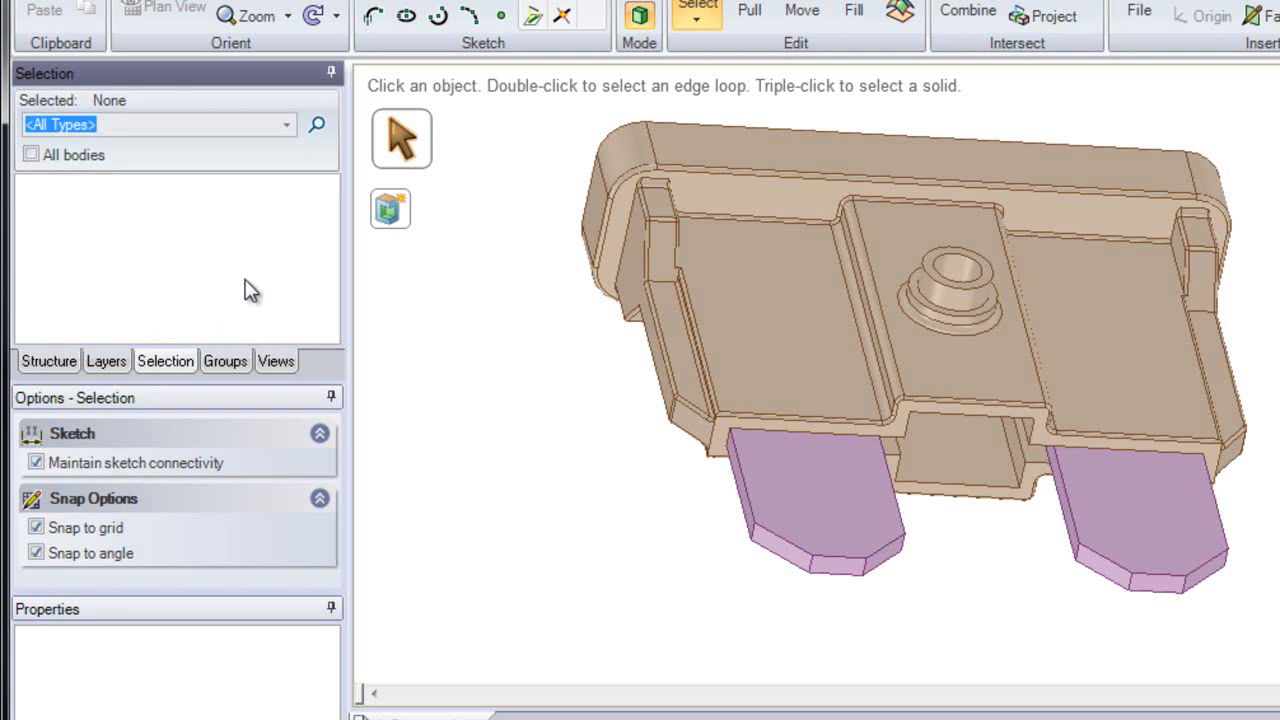
{"action": "left_click", "coordinate": [286, 126]}
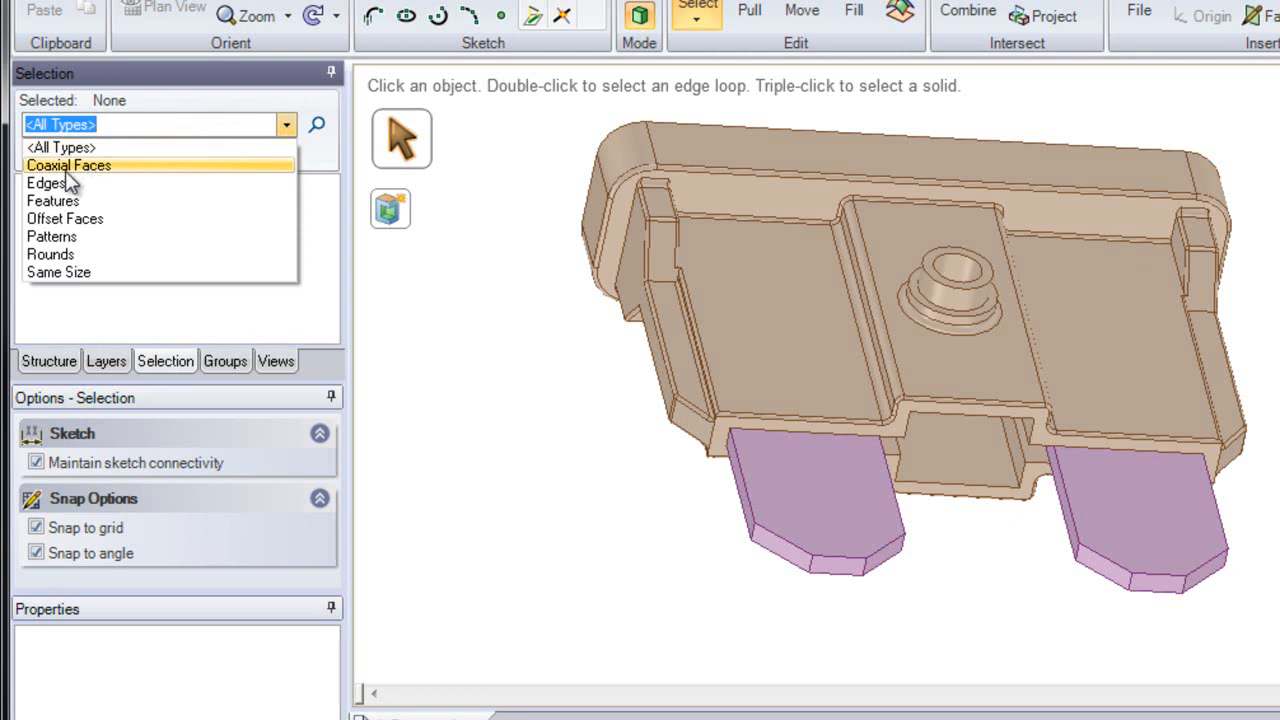
{"action": "left_click", "coordinate": [287, 128]}
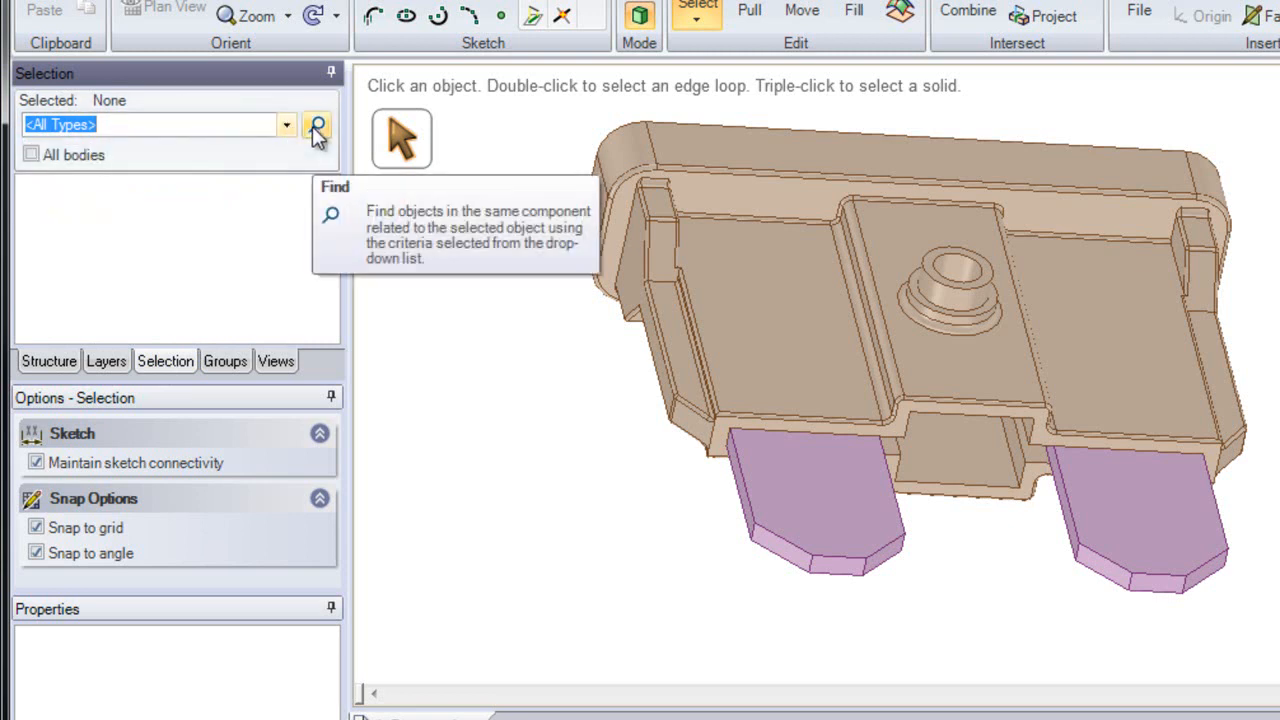
{"action": "left_click", "coordinate": [312, 126]}
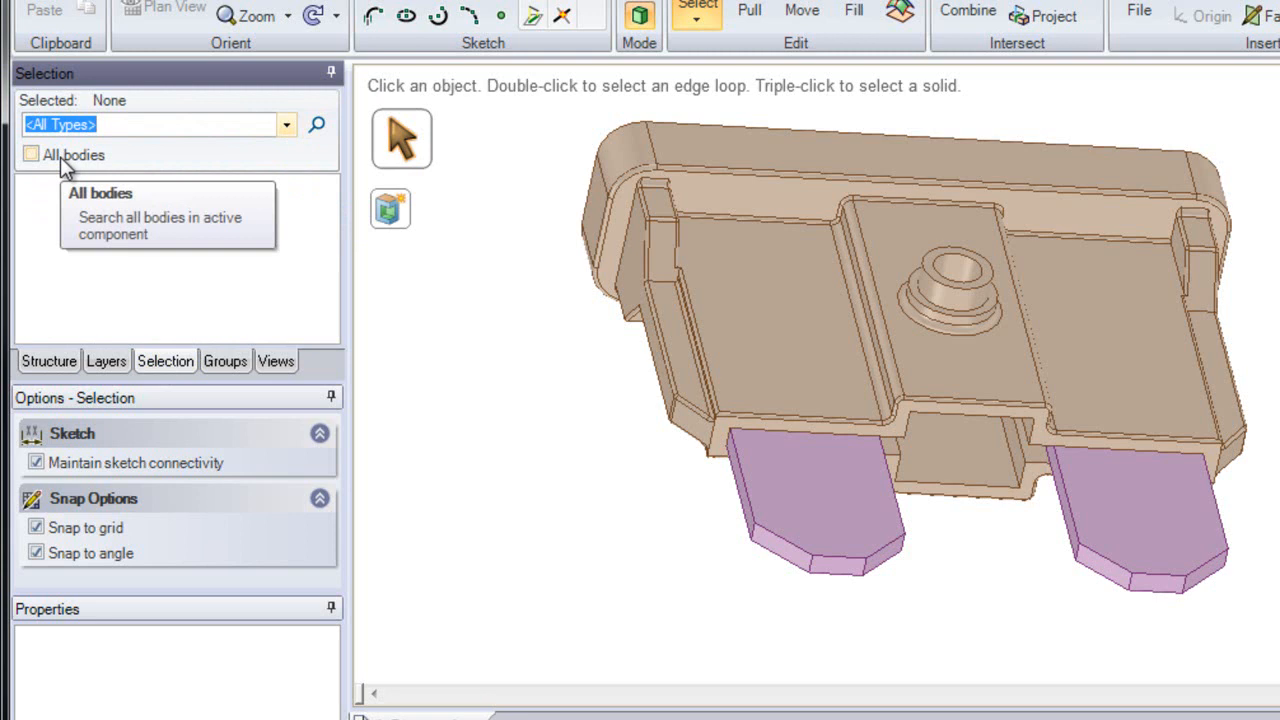
- Select several flat faces and an edge of the fuse body in turn to compare the related selections offered
{"action": "left_click", "coordinate": [739, 330]}
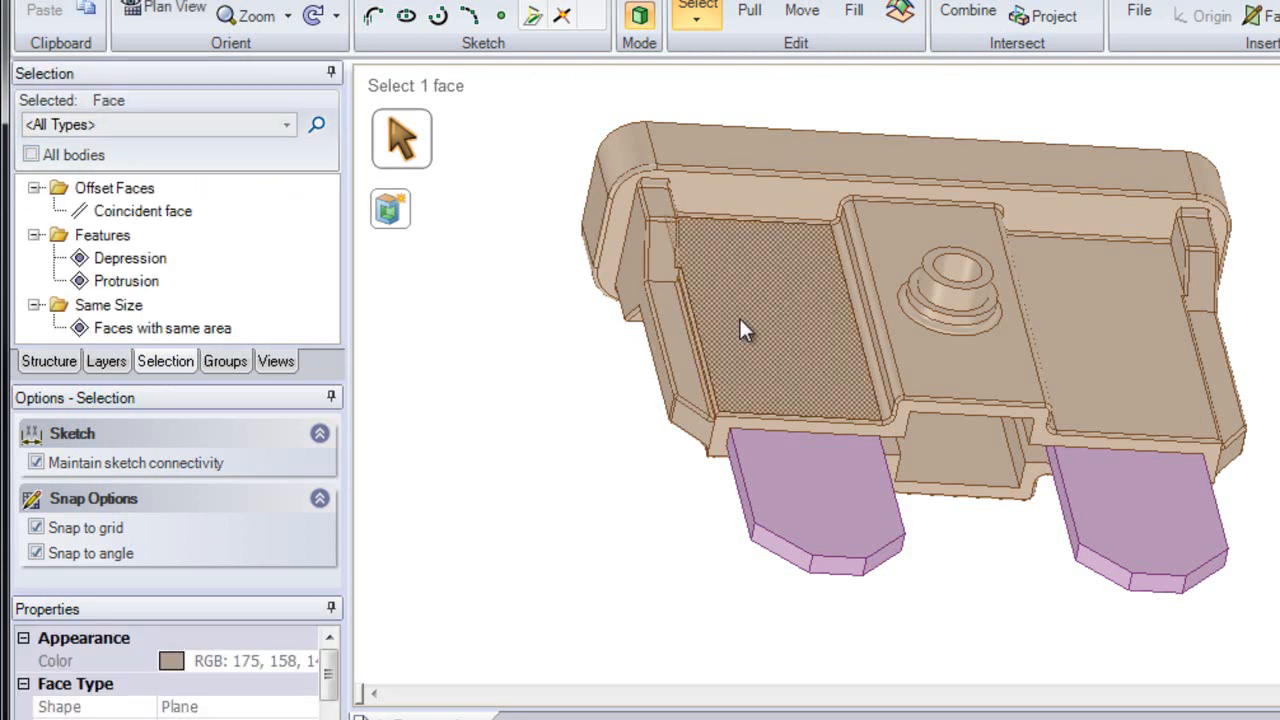
{"action": "left_click", "coordinate": [661, 251]}
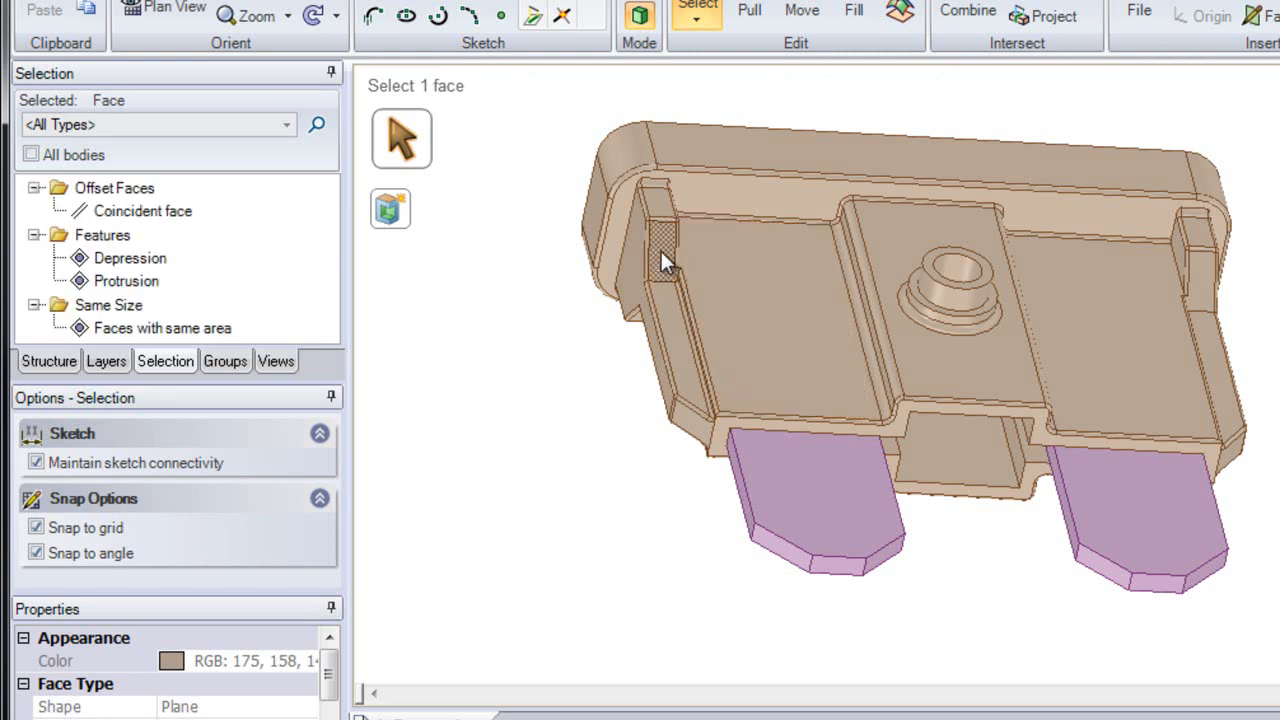
{"action": "left_click", "coordinate": [627, 268]}
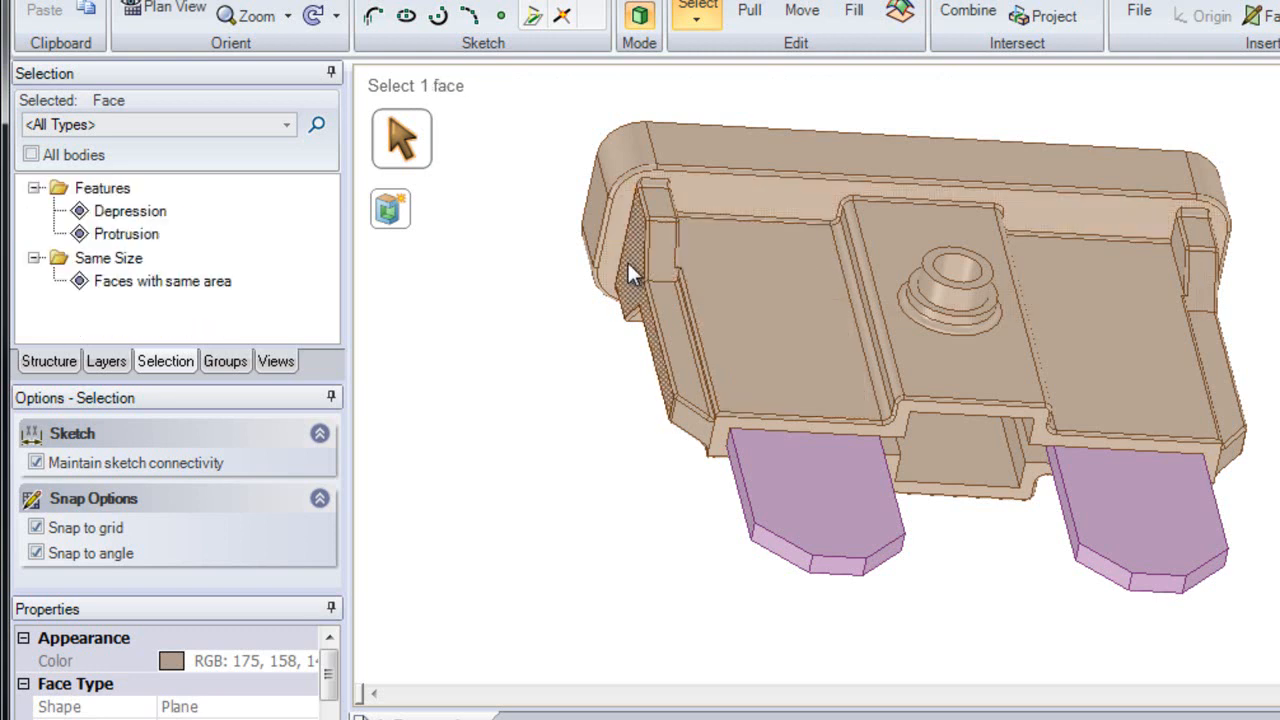
{"action": "left_click", "coordinate": [626, 254]}
- Select the angled end edge of the near blade, preview the edges with same length in same face, and clear the selection
{"action": "middle_click_drag", "start_coordinate": [810, 543], "coordinate": [718, 643], "text": "ctrl"}
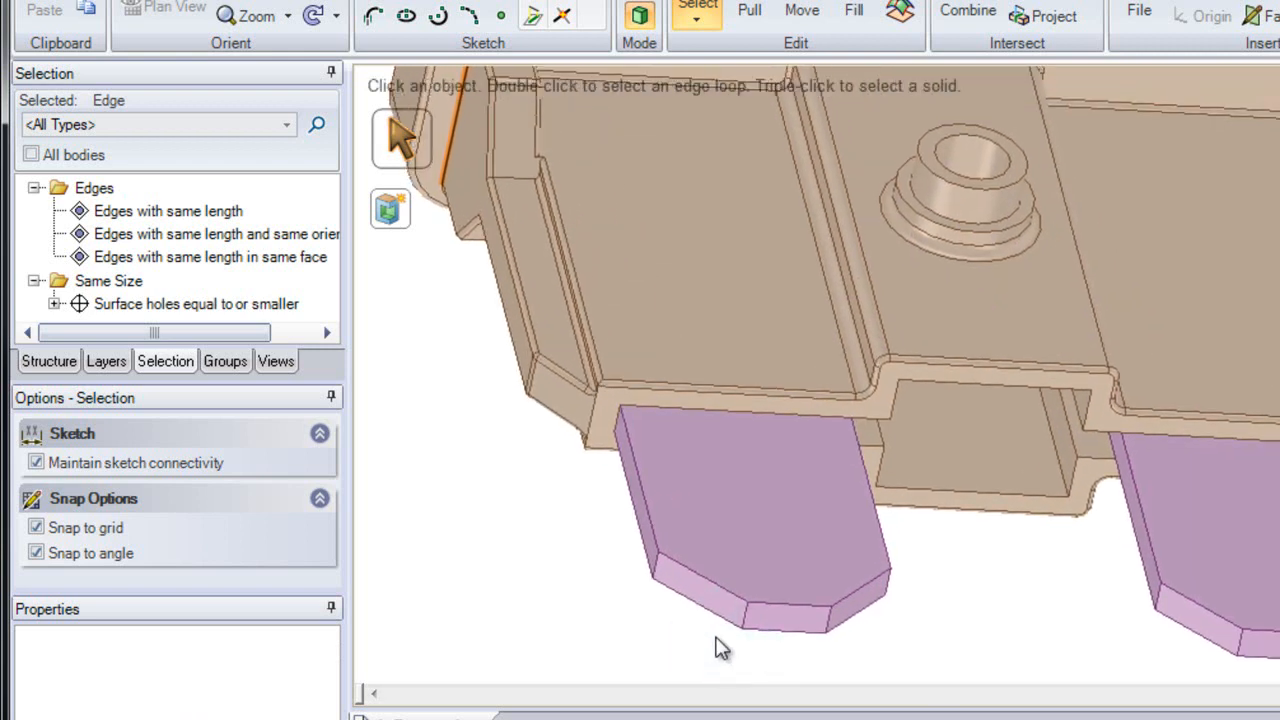
{"action": "left_click", "coordinate": [718, 584]}
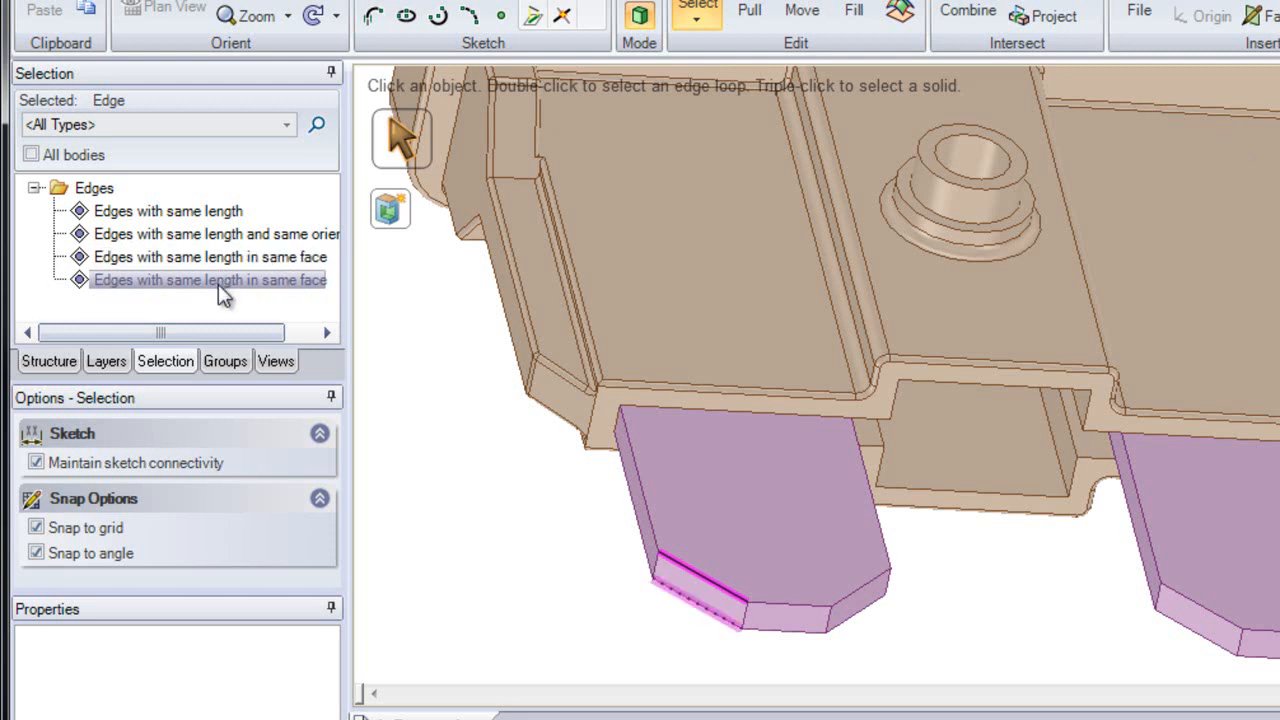
{"action": "left_click", "coordinate": [512, 463]}
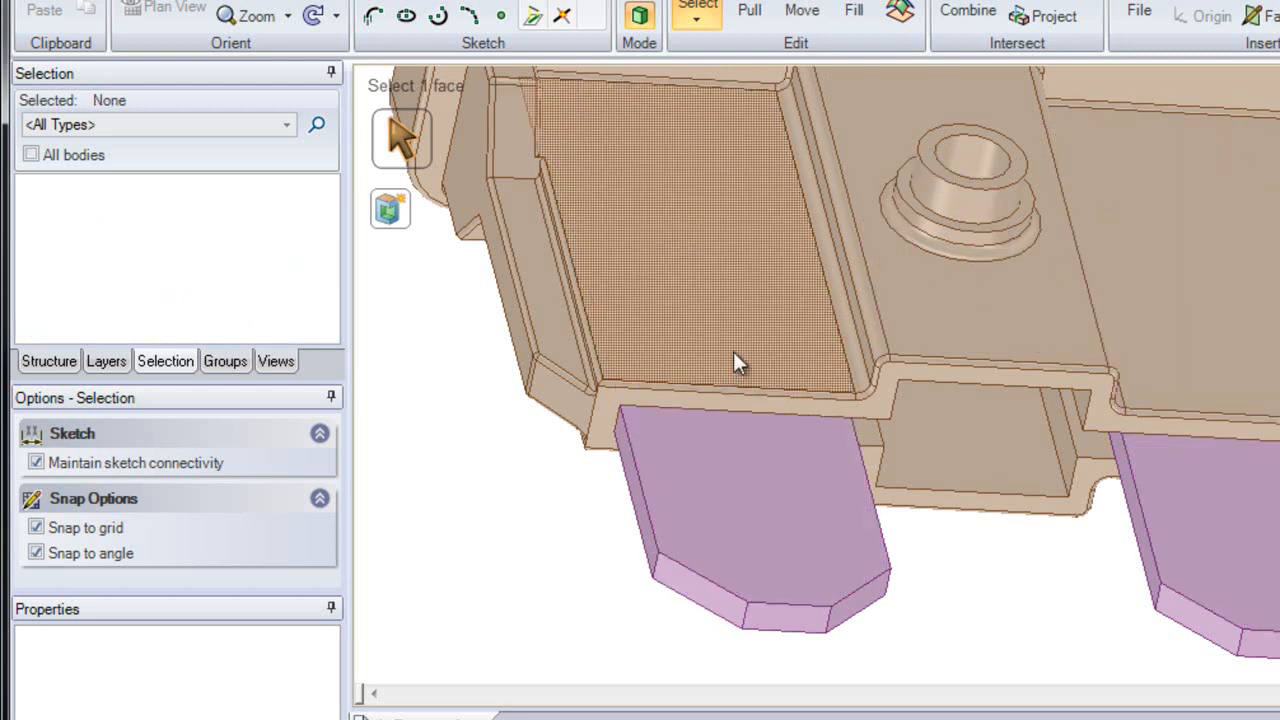
- Select all rounds equal to or smaller than 0.254 mm, based on the round beside the raised centre section, and remove them with Fill
{"action": "middle_click_drag", "start_coordinate": [881, 210], "coordinate": [885, 330]}
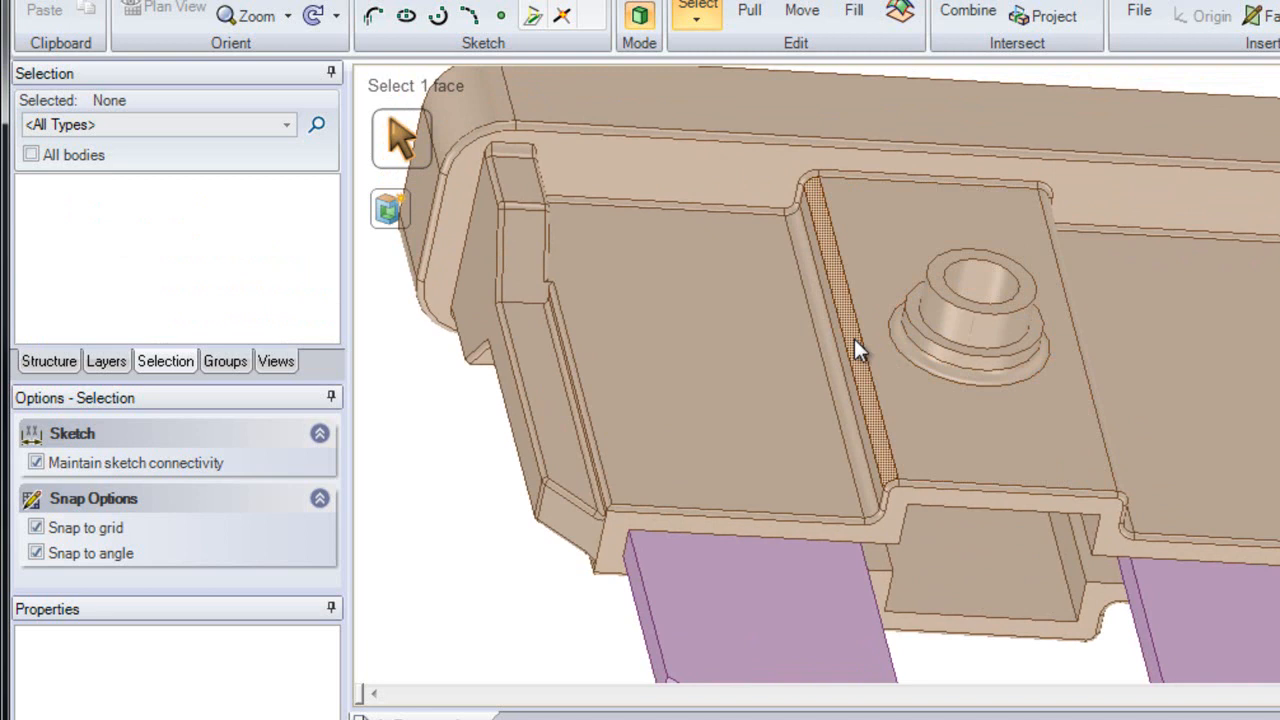
{"action": "left_click", "coordinate": [854, 339]}
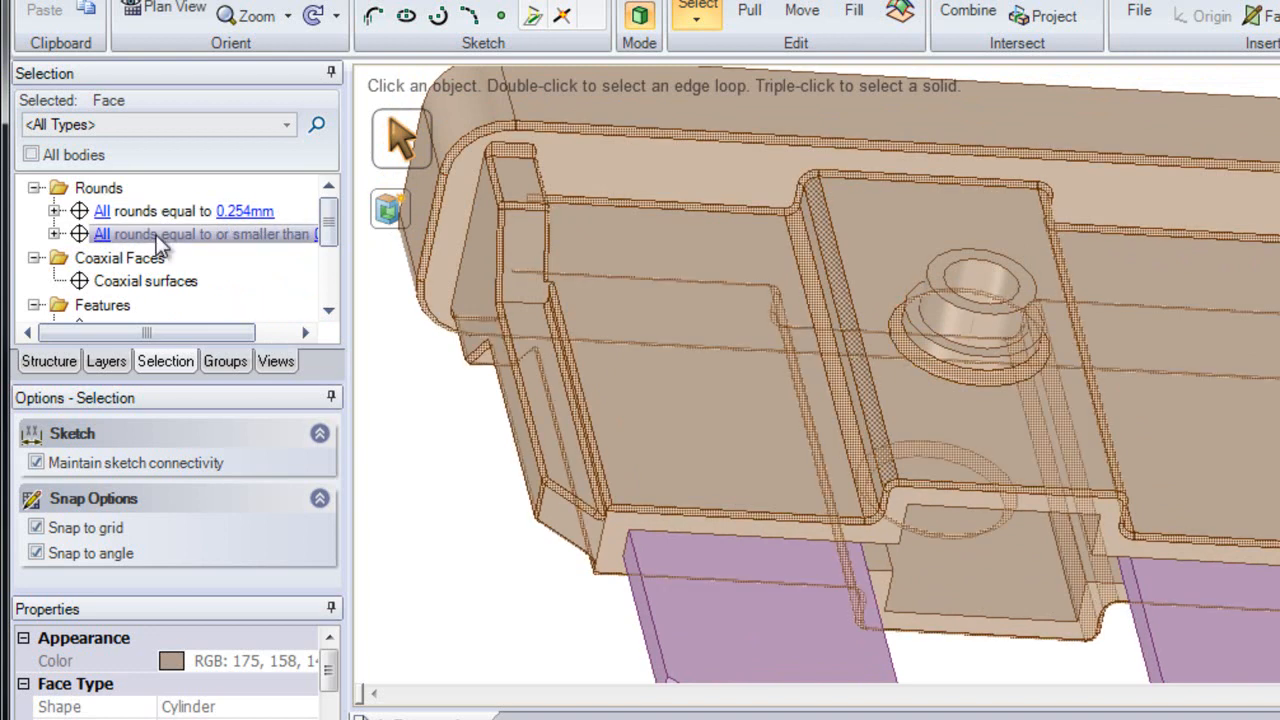
{"action": "left_click", "coordinate": [104, 236]}
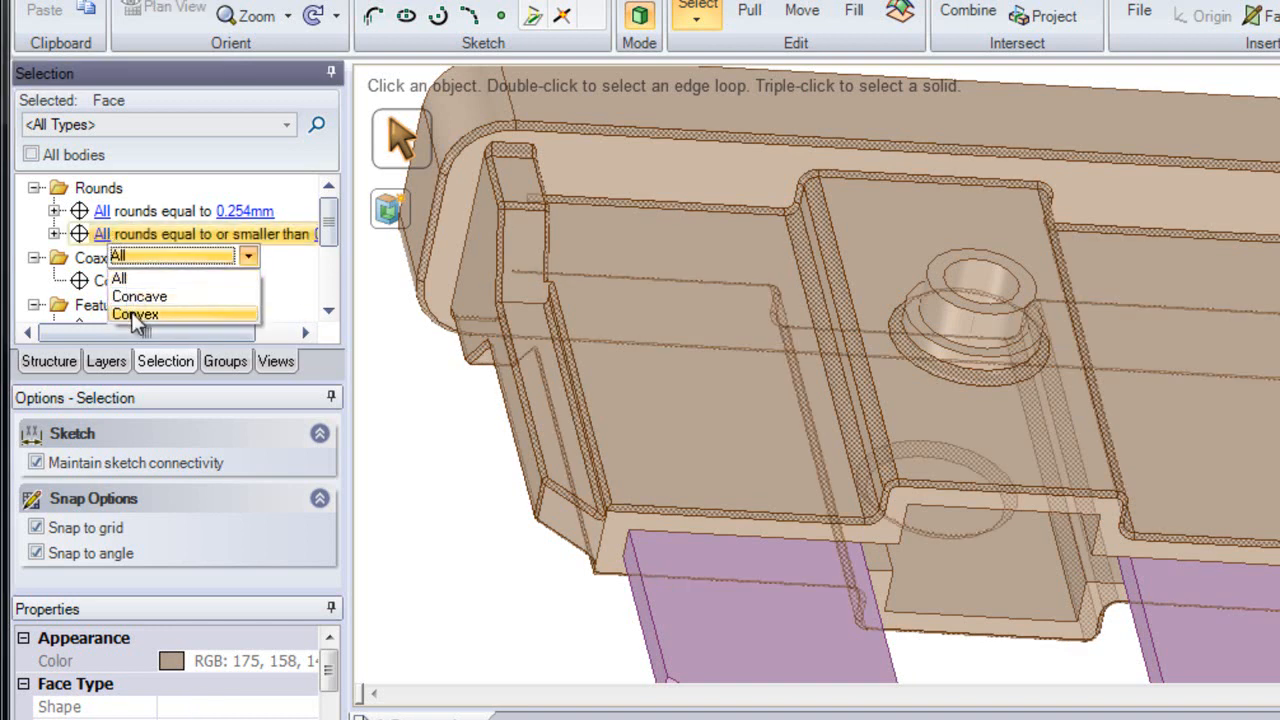
{"action": "left_click", "coordinate": [247, 209]}
{"action": "left_click", "coordinate": [248, 213]}
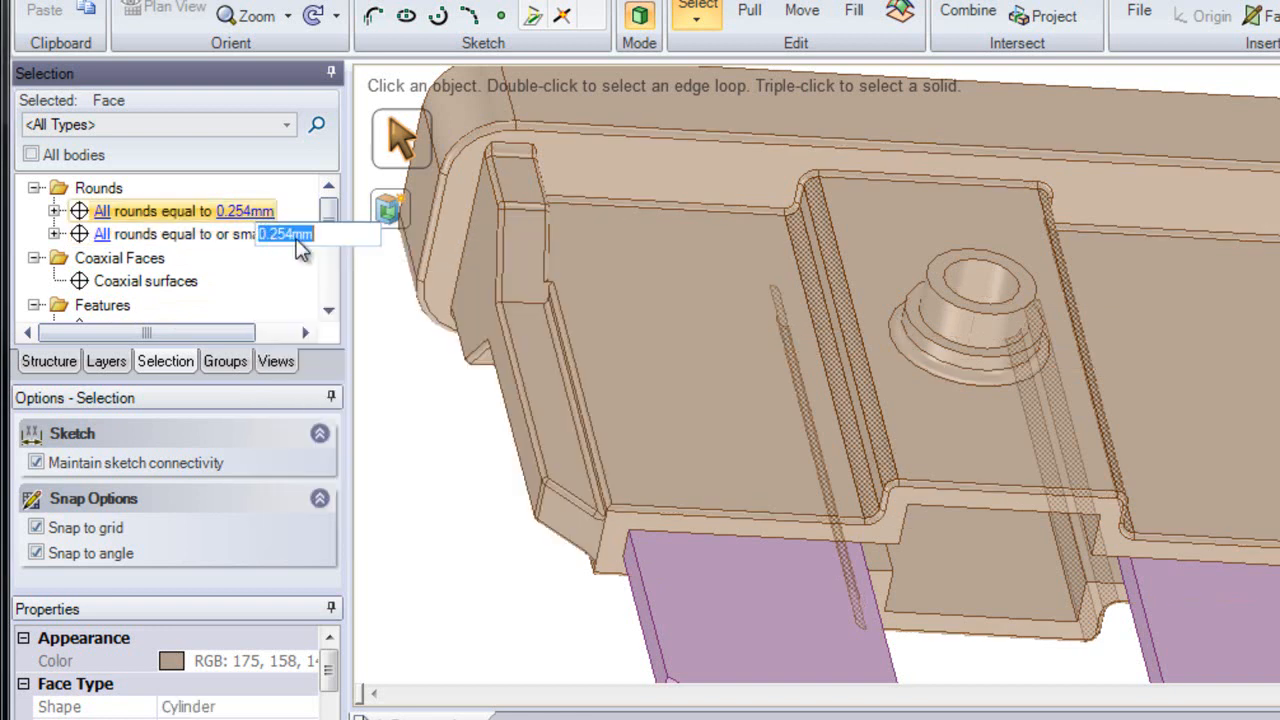
{"action": "left_click", "coordinate": [241, 234]}
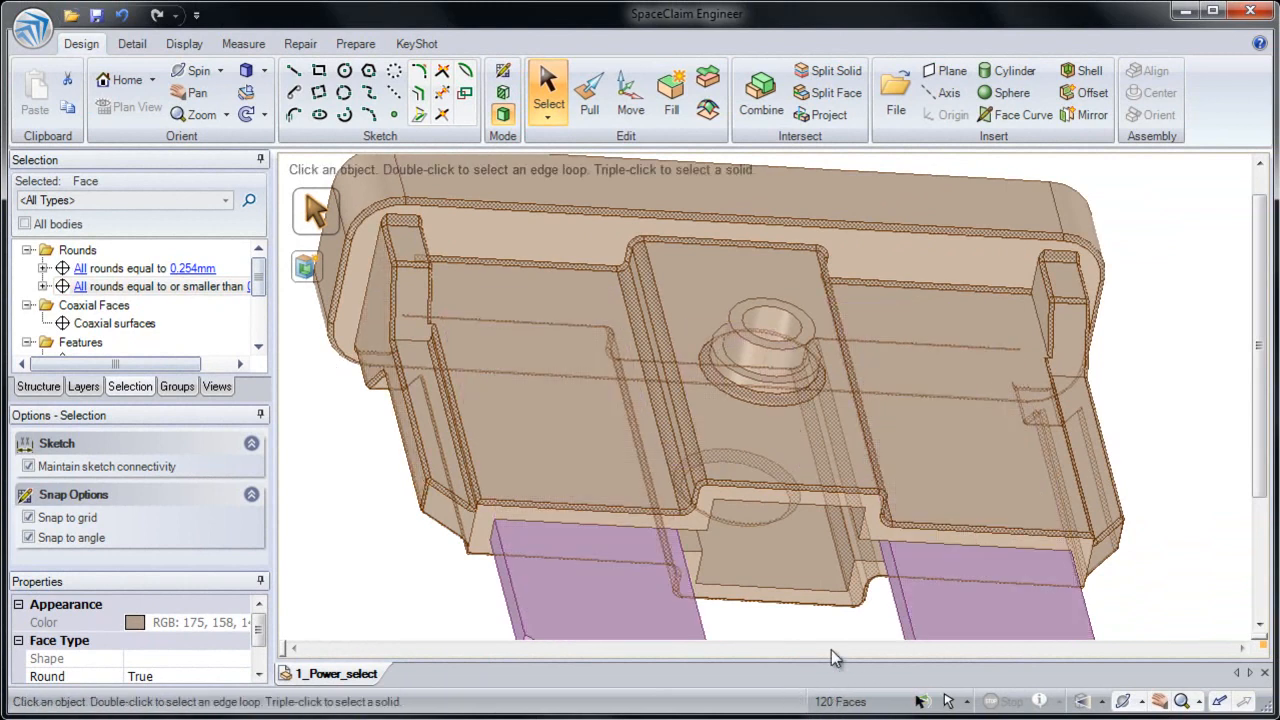
{"action": "left_click", "coordinate": [671, 115]}
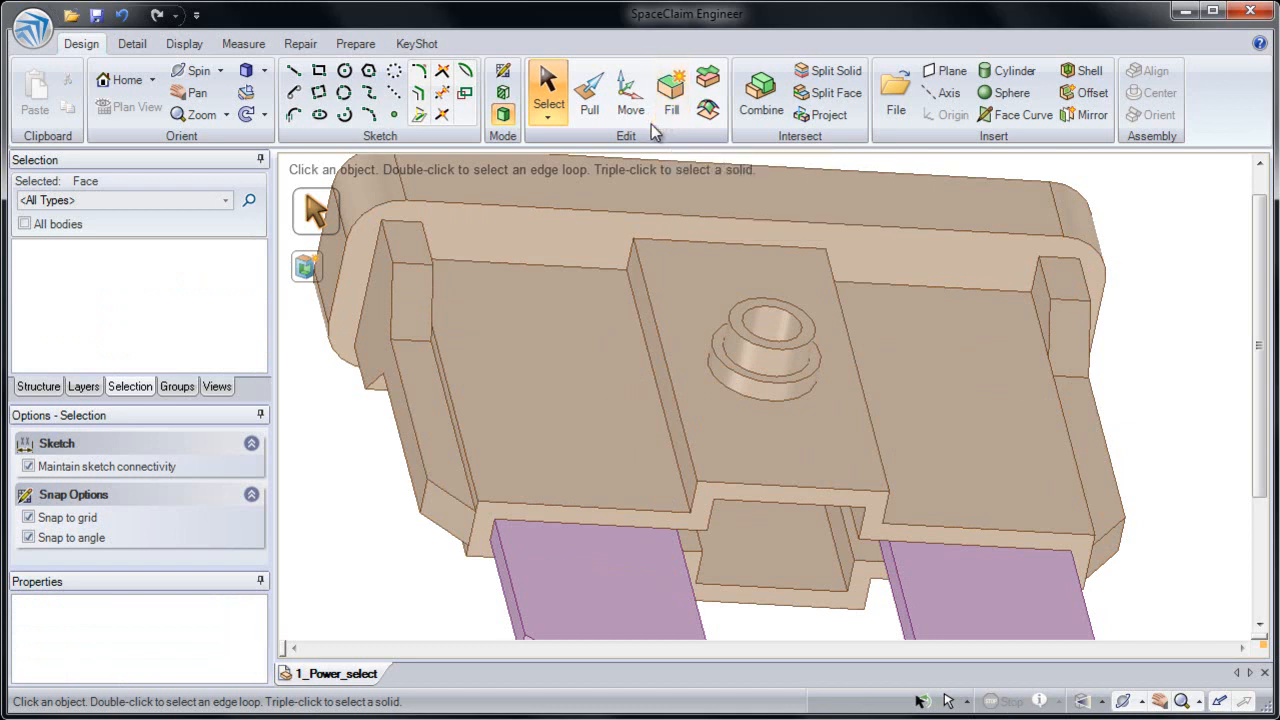
- Pull the angled side-rail face and all faces with the same area inward by 0.25 mm
{"action": "left_click", "coordinate": [590, 100]}
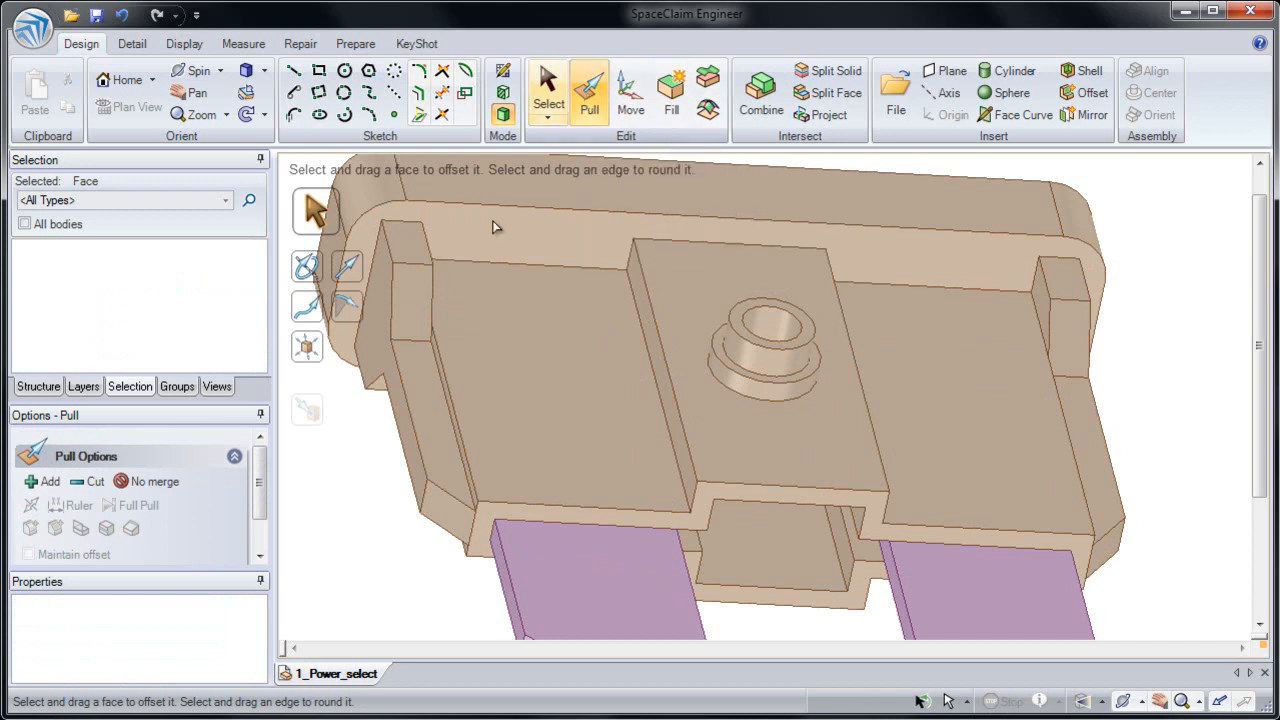
{"action": "left_click", "coordinate": [419, 372]}
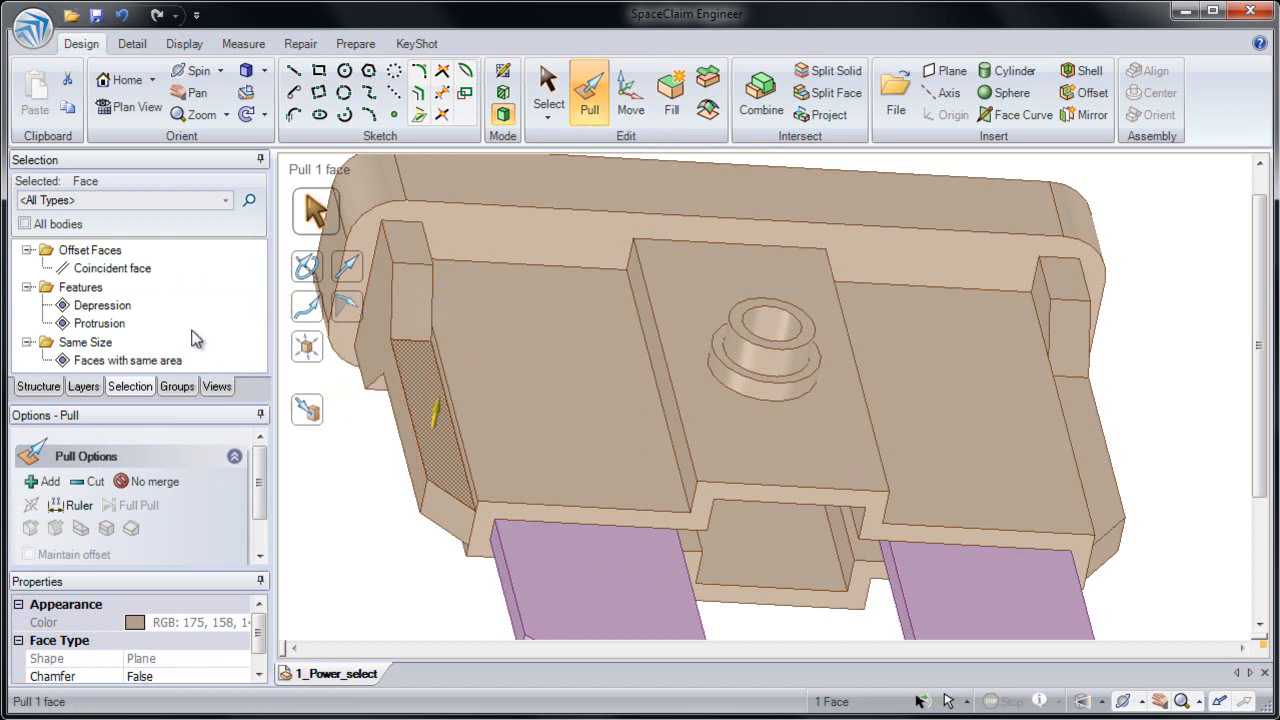
{"action": "left_click", "coordinate": [112, 362]}
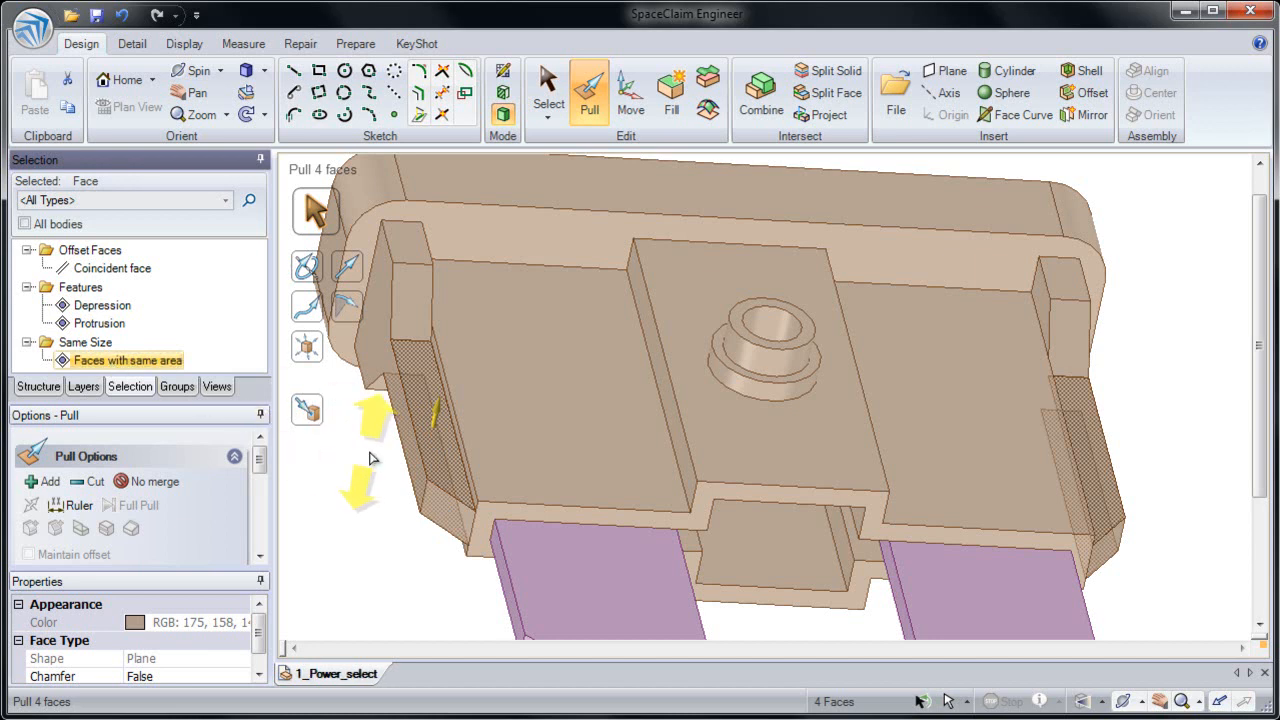
{"action": "left_click_drag", "start_coordinate": [374, 450], "coordinate": [360, 470]}
{"action": "type", "text": ".20"}
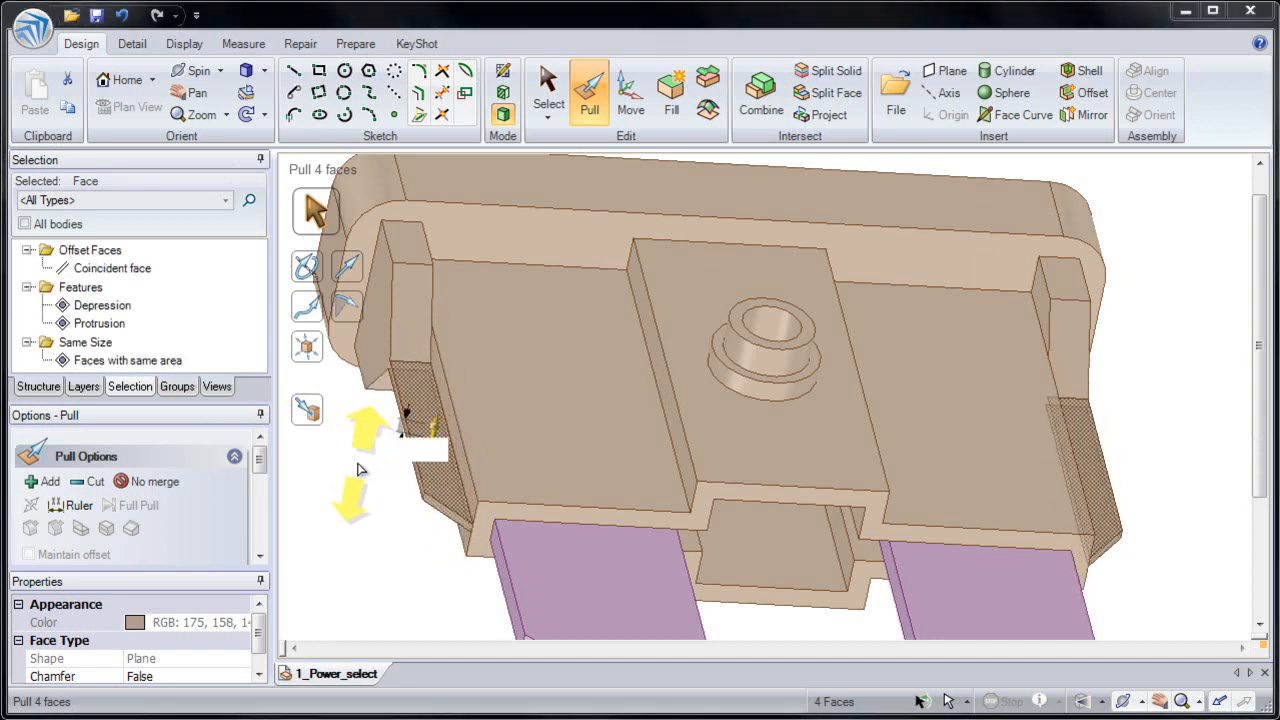
{"action": "key", "text": "Return"}
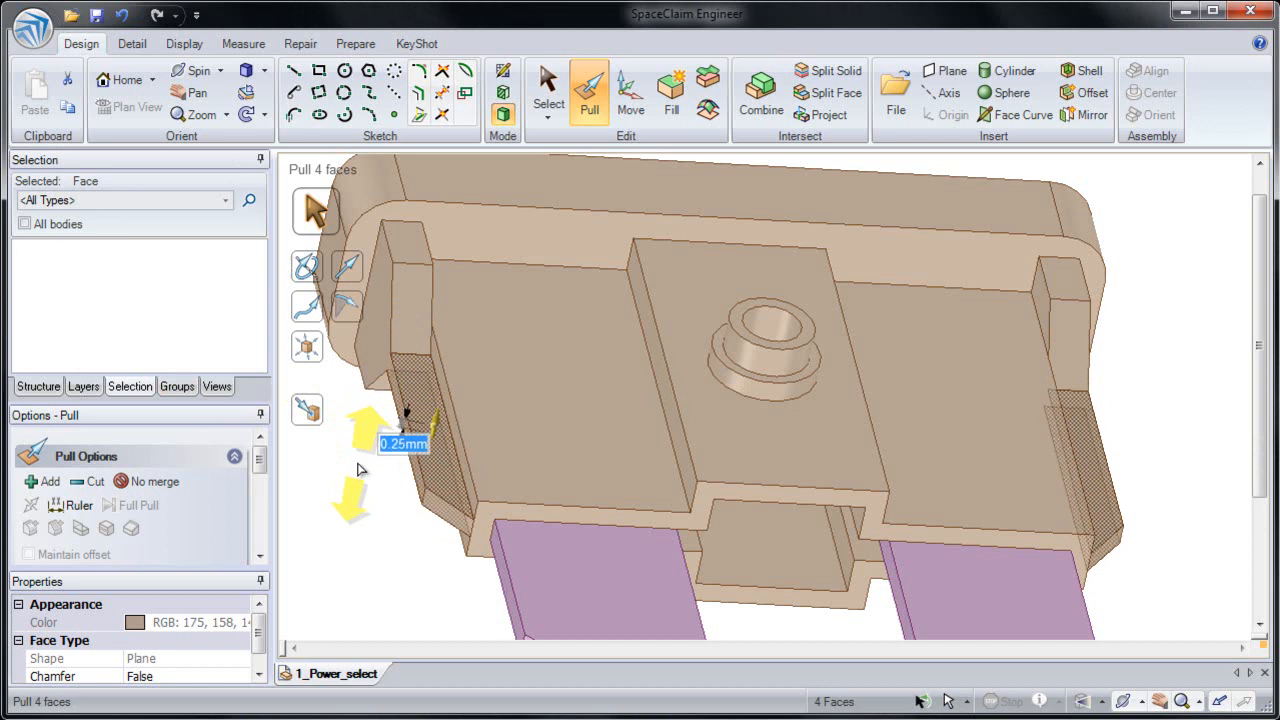
{"action": "left_click", "coordinate": [364, 538]}
- Box-select the faces around the central boss, inspect the selection through the body, and clear it
{"action": "middle_click_drag", "start_coordinate": [737, 552], "coordinate": [745, 445]}
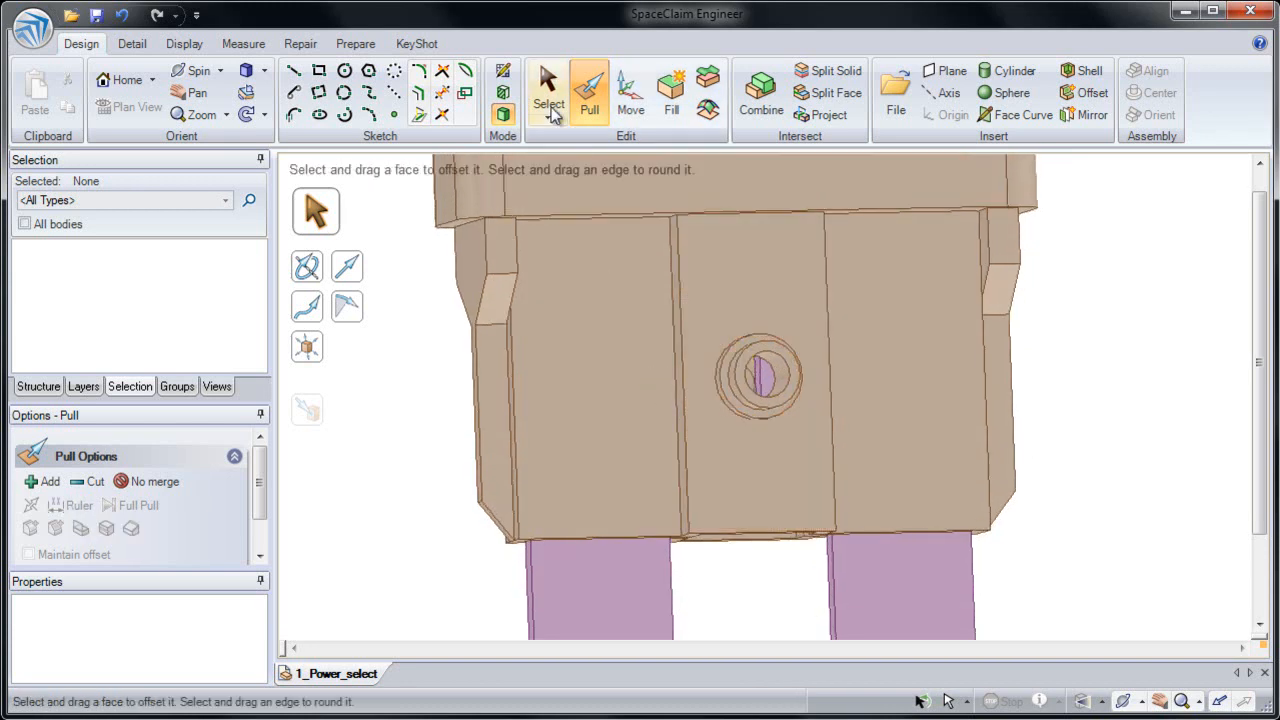
{"action": "left_click", "coordinate": [556, 95]}
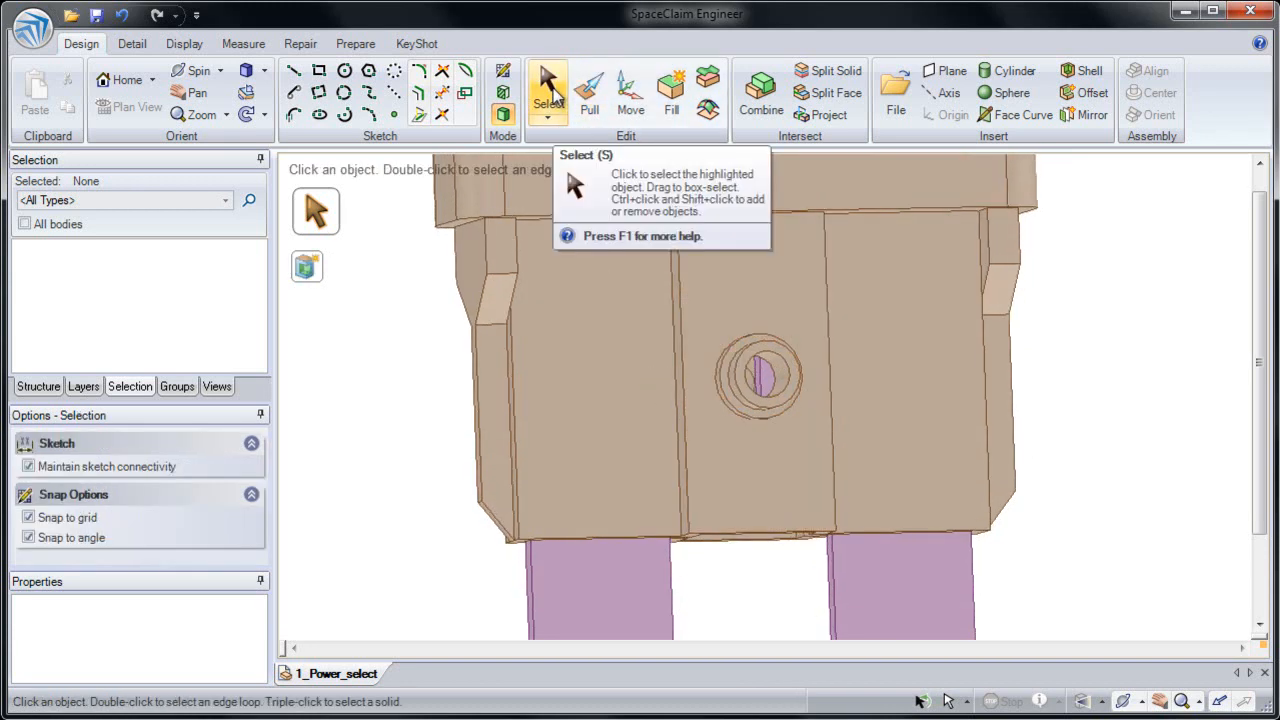
{"action": "left_click", "coordinate": [606, 277]}
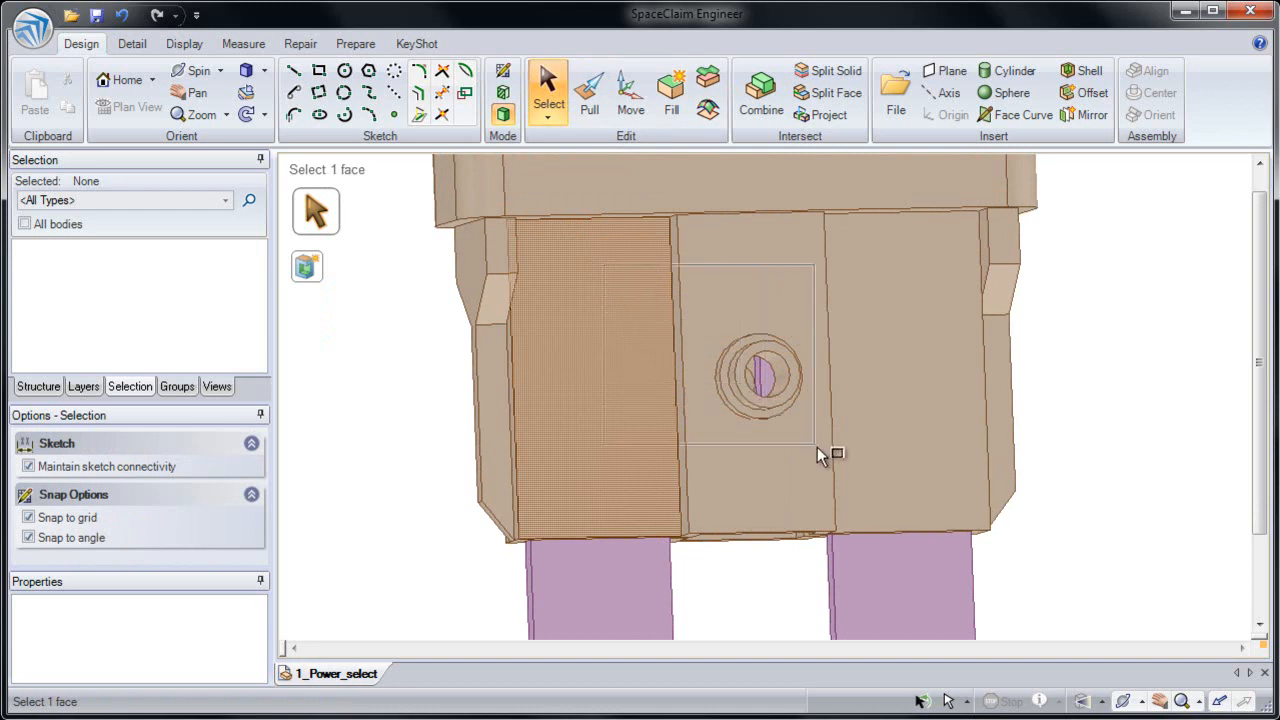
{"action": "left_click", "coordinate": [852, 476]}
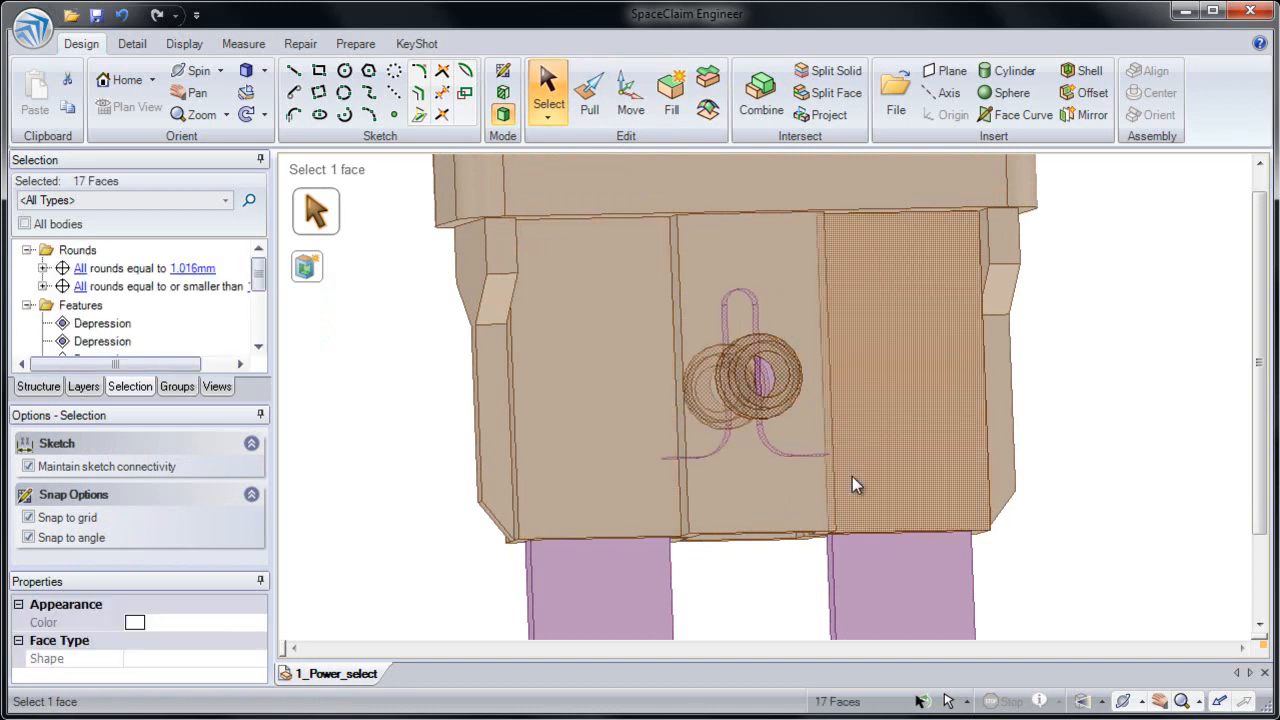
{"action": "mouse_move", "coordinate": [804, 480]}
{"action": "middle_mouse_down"}
{"action": "mouse_move", "coordinate": [766, 457]}
{"action": "mouse_move", "coordinate": [785, 444]}
{"action": "mouse_move", "coordinate": [766, 430]}
{"action": "mouse_move", "coordinate": [794, 463]}
{"action": "mouse_move", "coordinate": [785, 480]}
{"action": "middle_mouse_up"}
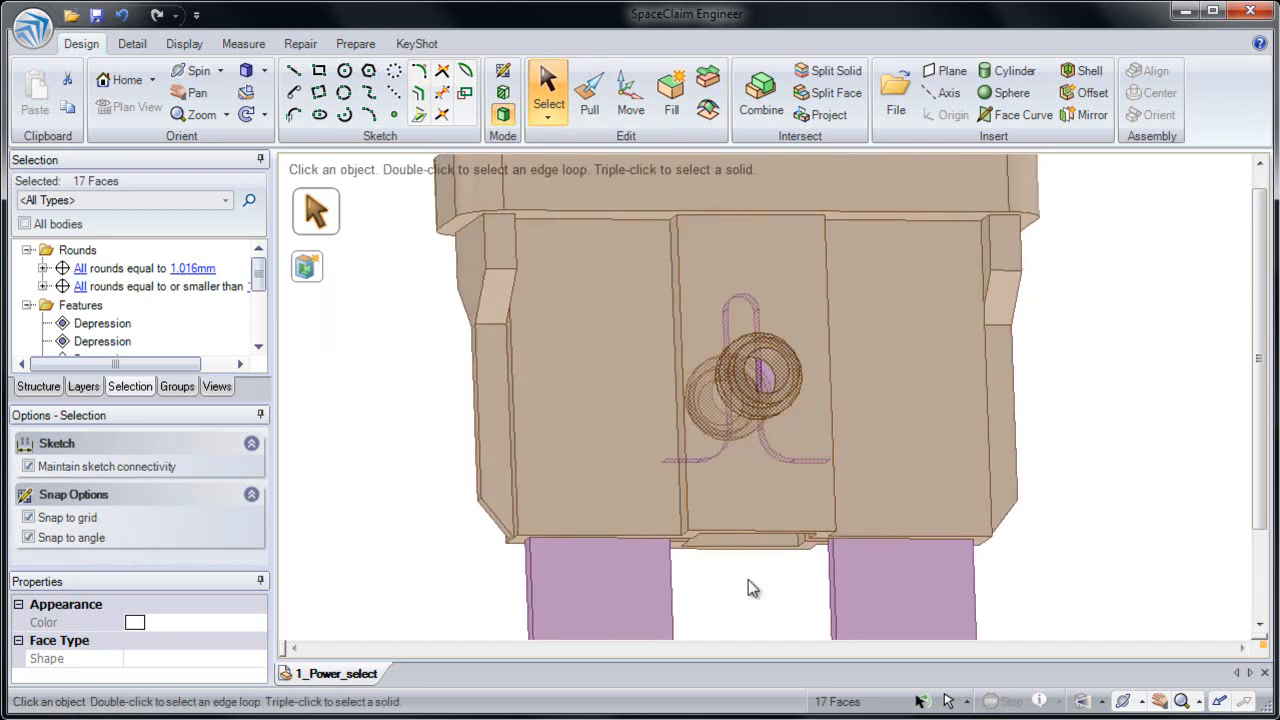
{"action": "middle_click_drag", "start_coordinate": [746, 576], "coordinate": [587, 455]}
{"action": "left_click", "coordinate": [437, 434]}
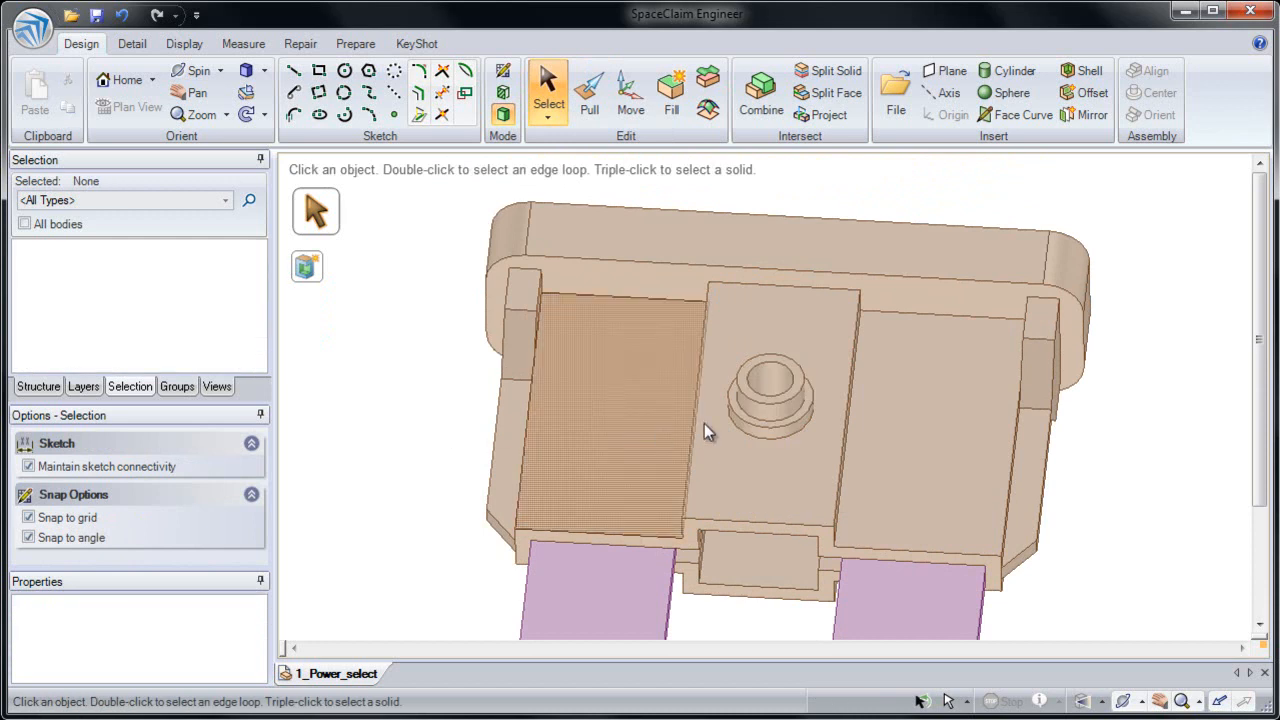
- Select the outer cylindrical face of the central boss and extend the selection to all its coaxial surfaces
{"action": "left_click", "coordinate": [752, 408]}
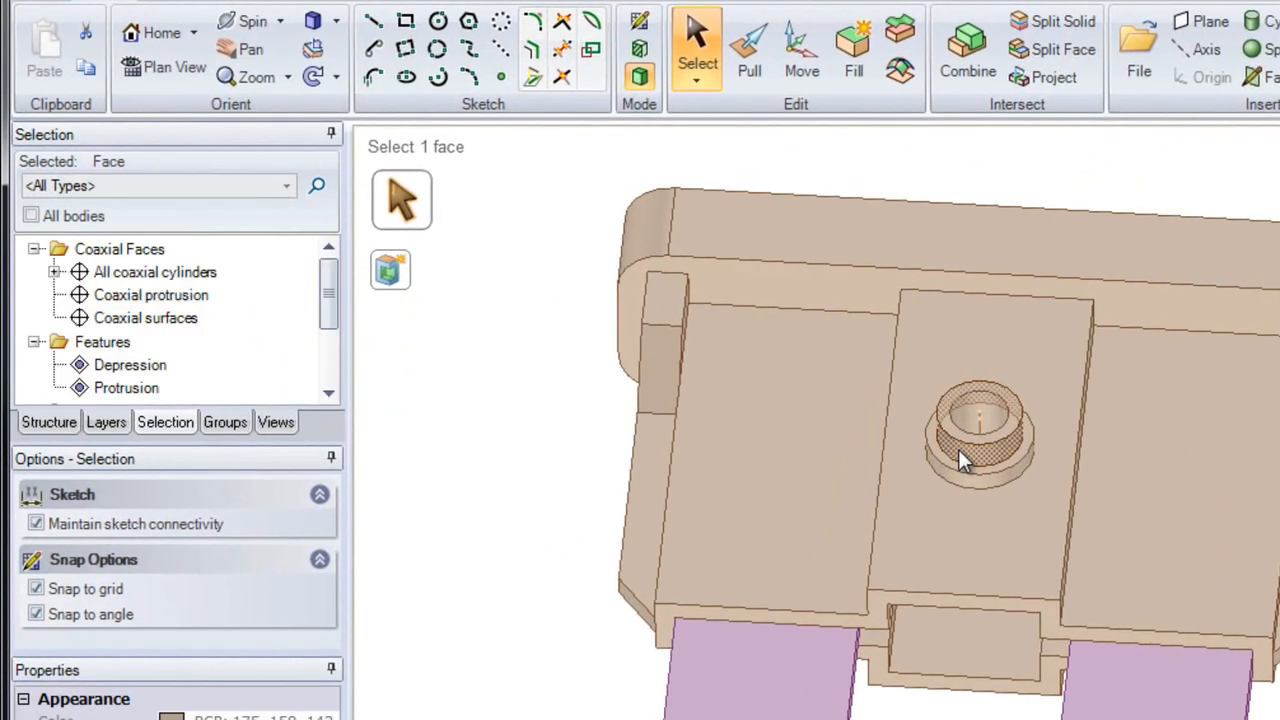
{"action": "left_click", "coordinate": [160, 274]}
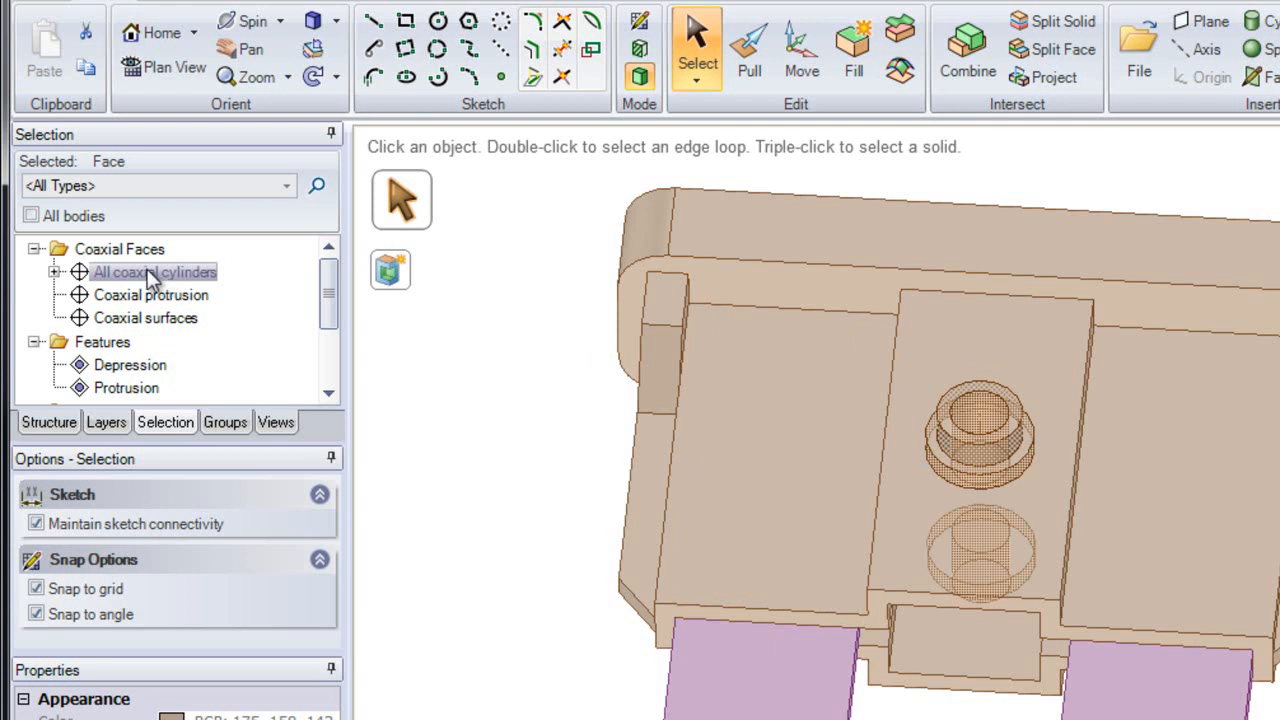
{"action": "left_click", "coordinate": [156, 326]}
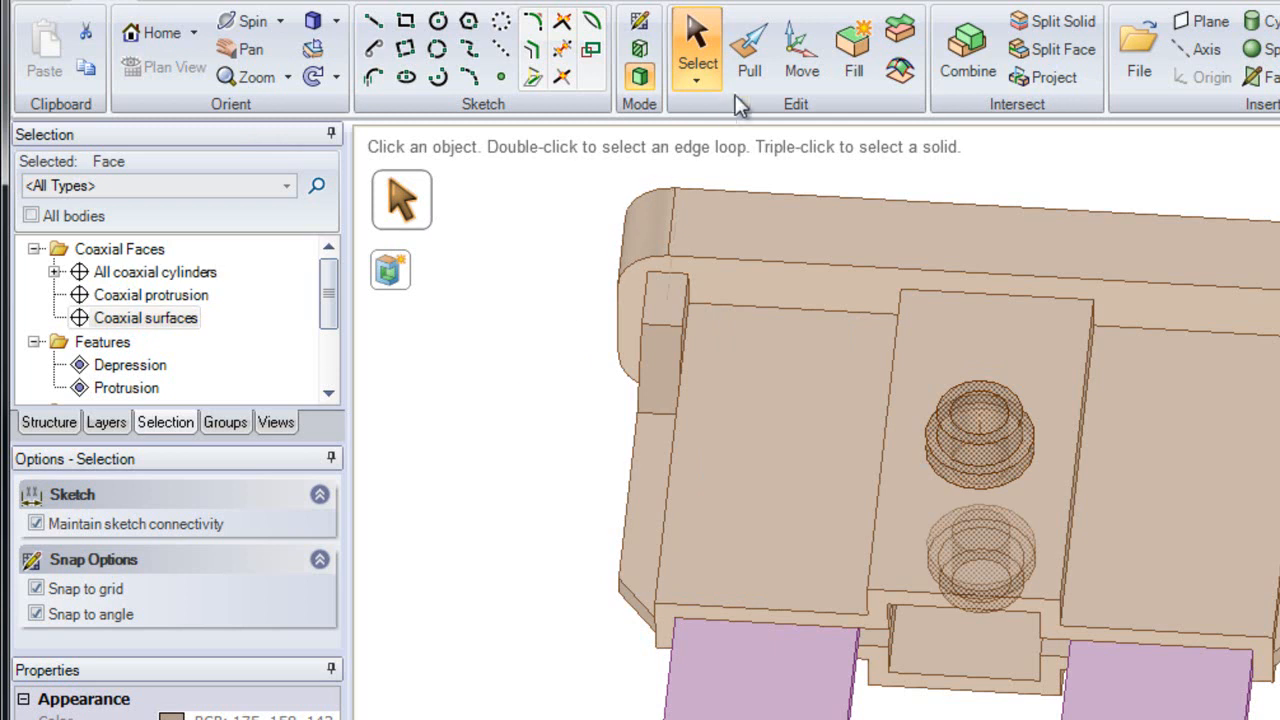
- Move the selected boss surfaces along the housing's side-edge direction, setting their distance from the blade-side end face to 2 mm
{"action": "left_click", "coordinate": [797, 75]}
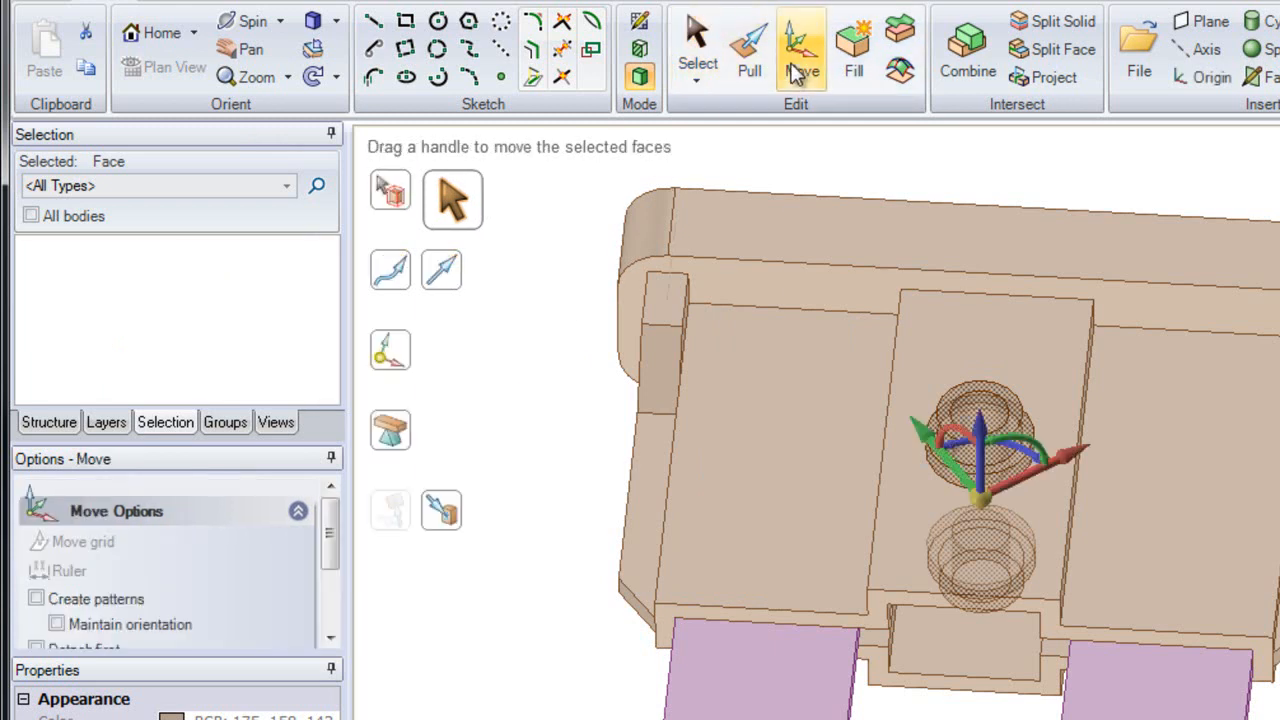
{"action": "mouse_move", "coordinate": [640, 500]}
{"action": "middle_mouse_down"}
{"action": "mouse_move", "coordinate": [638, 573]}
{"action": "mouse_move", "coordinate": [628, 488]}
{"action": "middle_mouse_up"}
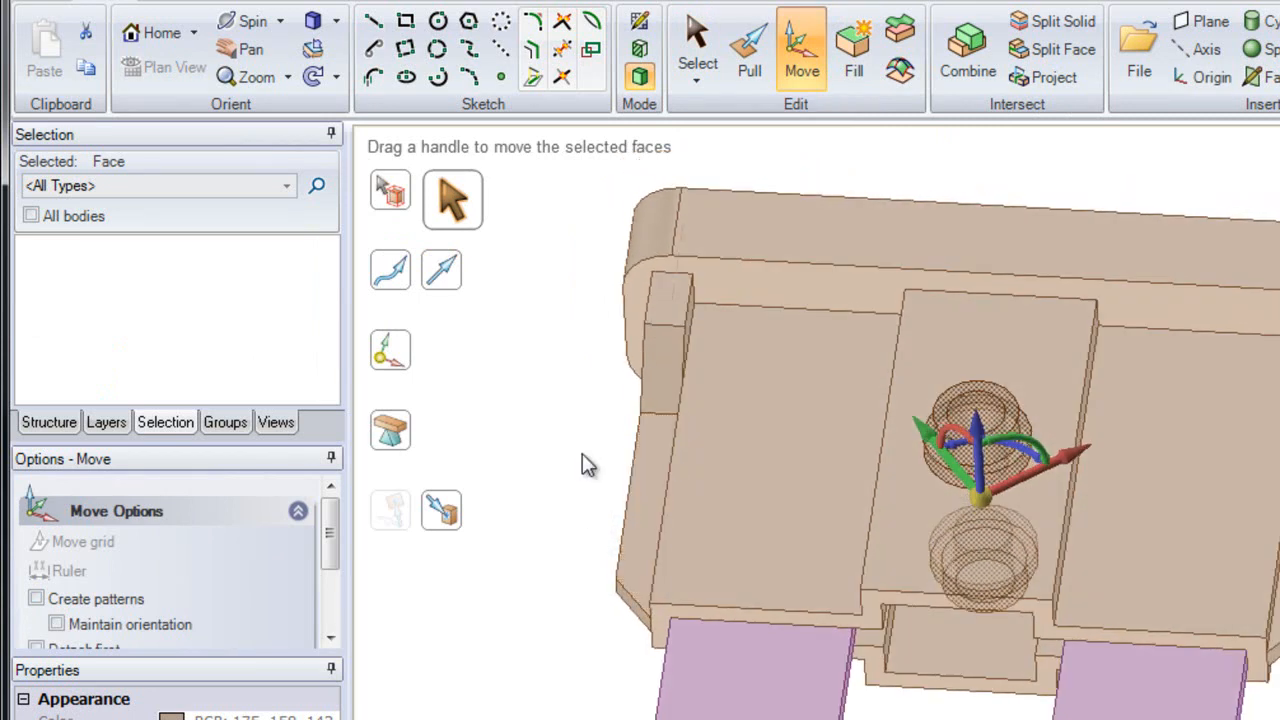
{"action": "left_click", "coordinate": [456, 278]}
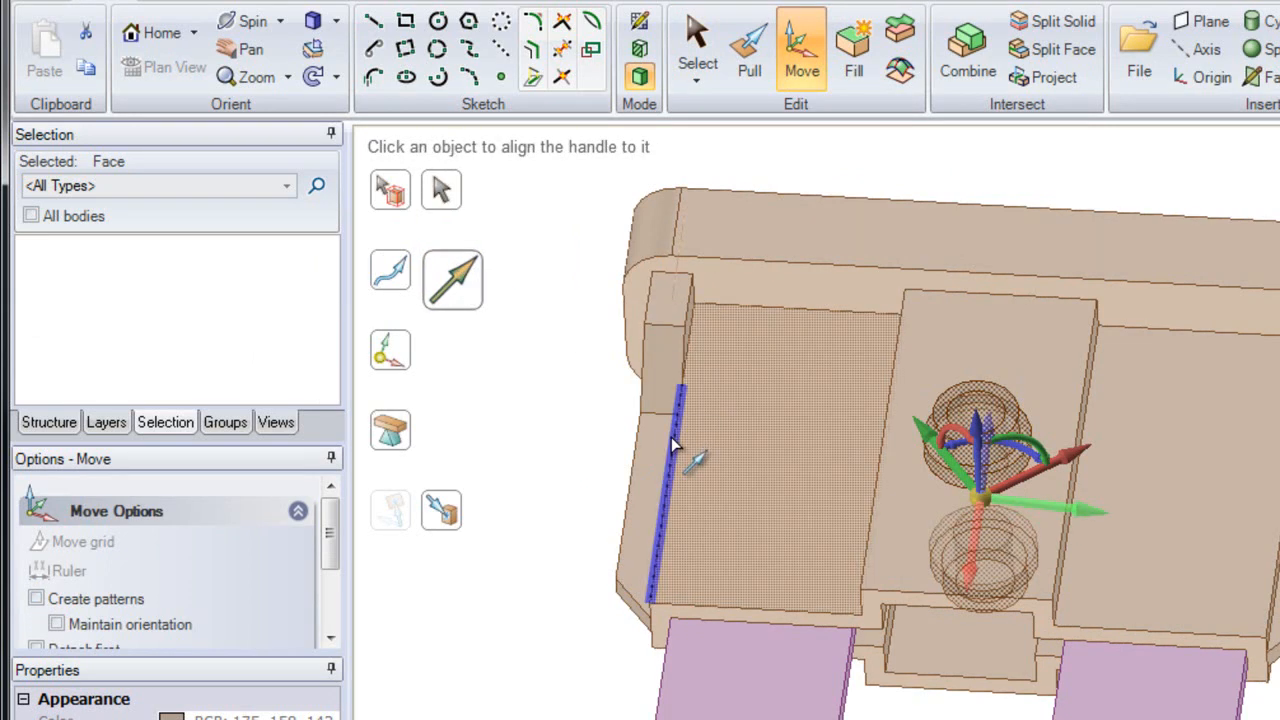
{"action": "left_click", "coordinate": [868, 622]}
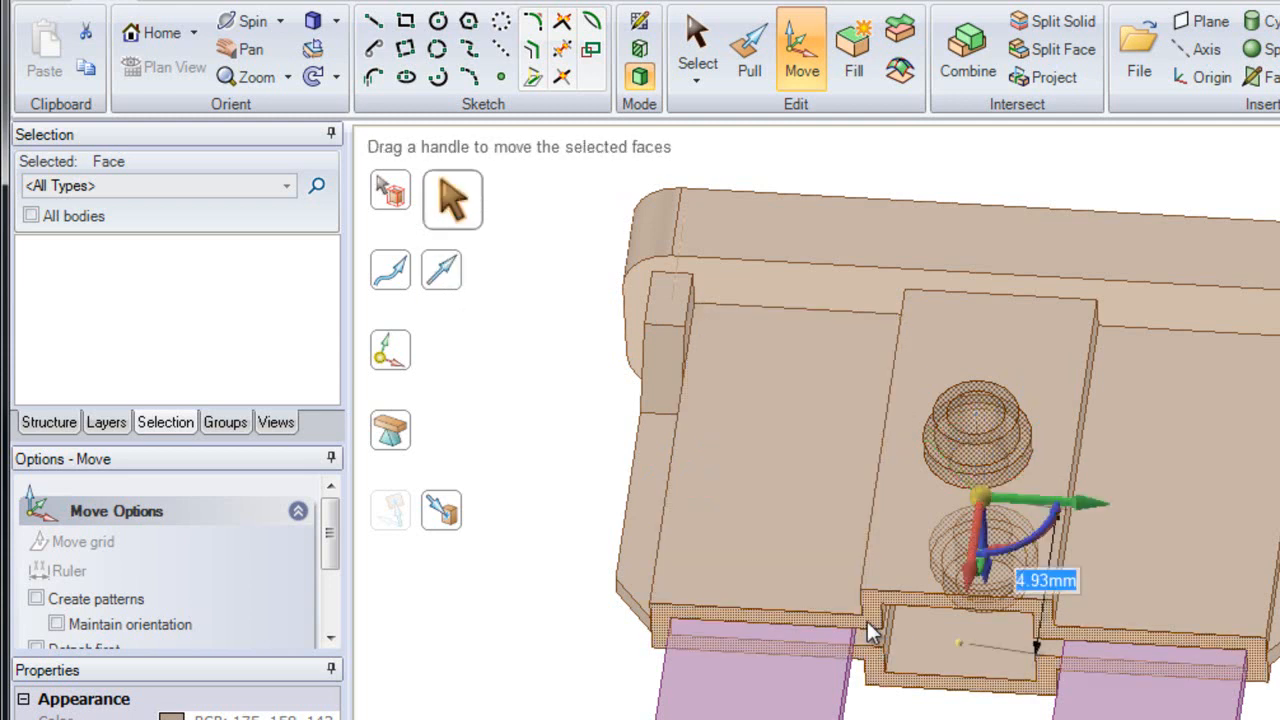
{"action": "left_click_drag", "start_coordinate": [968, 602], "coordinate": [960, 679]}
{"action": "type", "text": "2"}
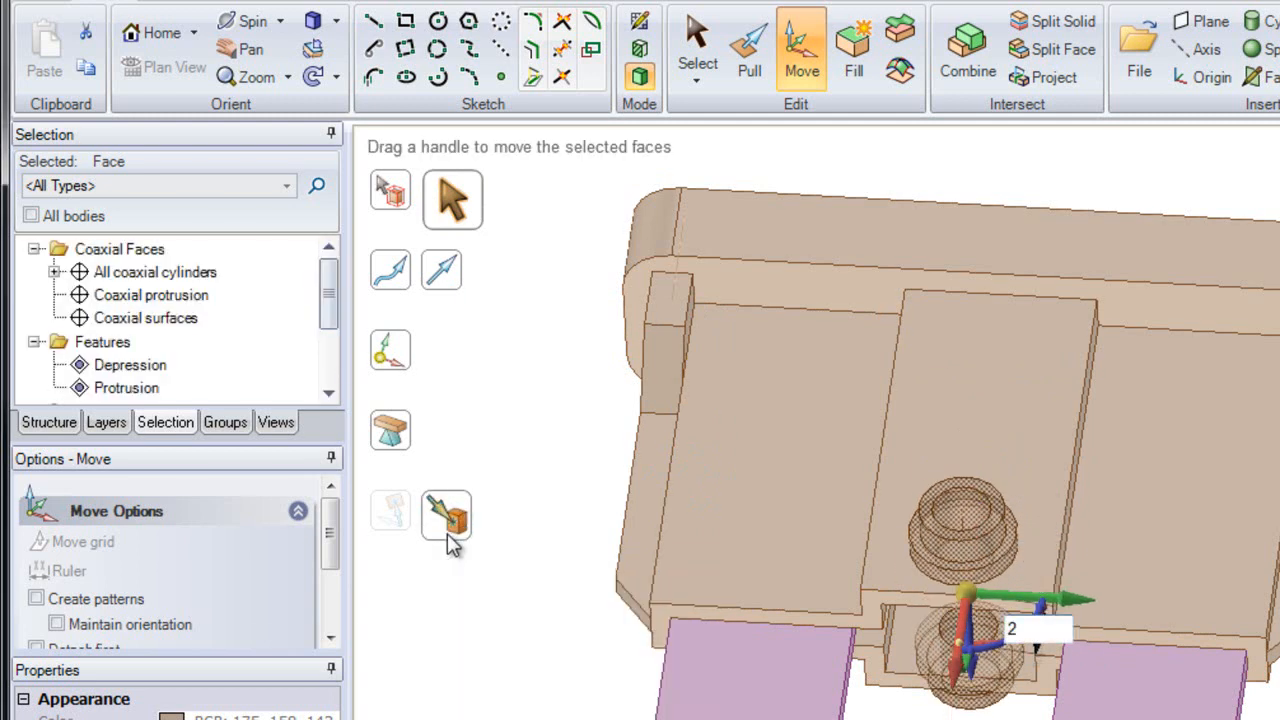
{"action": "key", "text": "Return"}
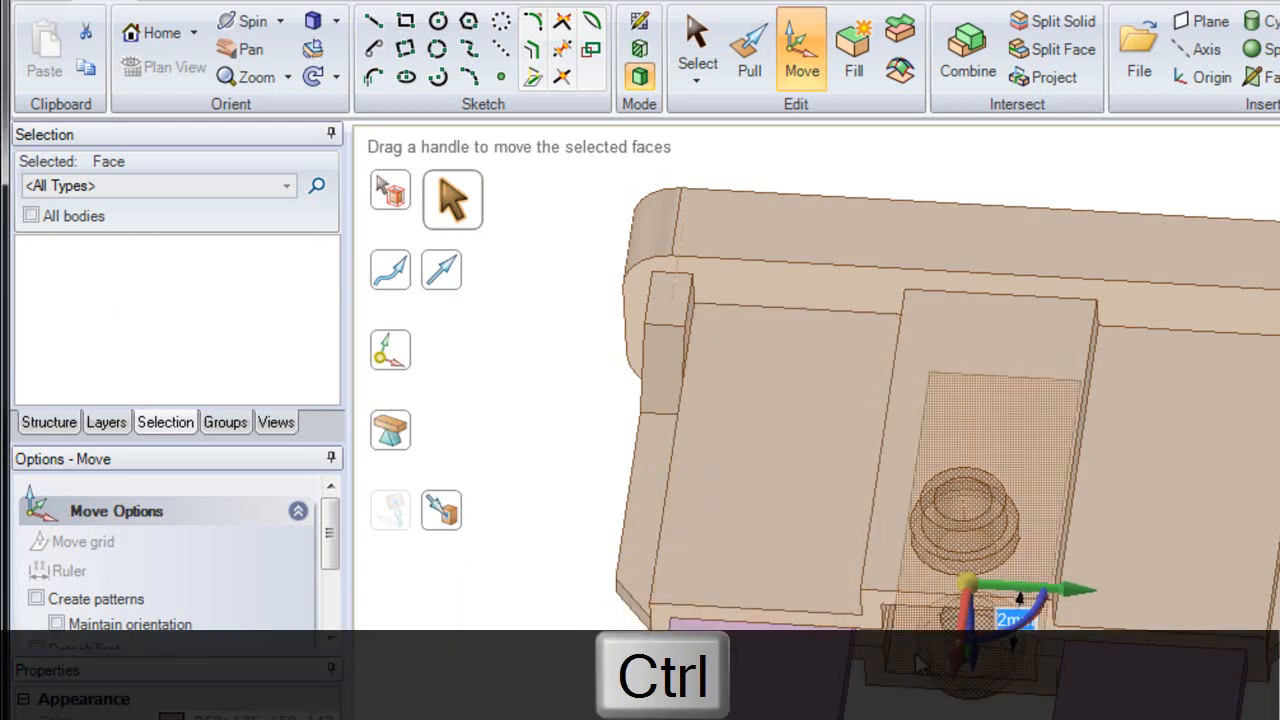
- Copy the boss along the same direction with Move, setting the copy 6 mm from the end face, and clear the selection
{"action": "left_click_drag", "start_coordinate": [957, 670], "coordinate": [970, 540], "text": "ctrl"}
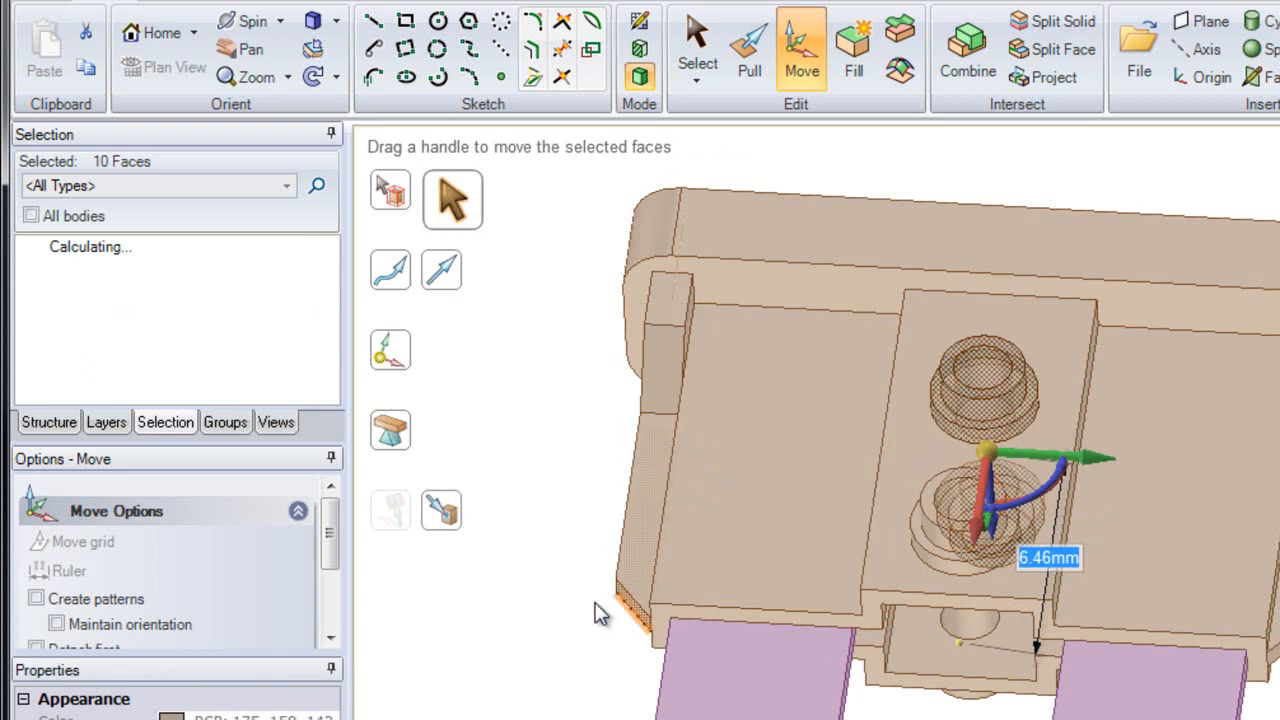
{"action": "type", "text": "6"}
{"action": "key", "text": "Return"}
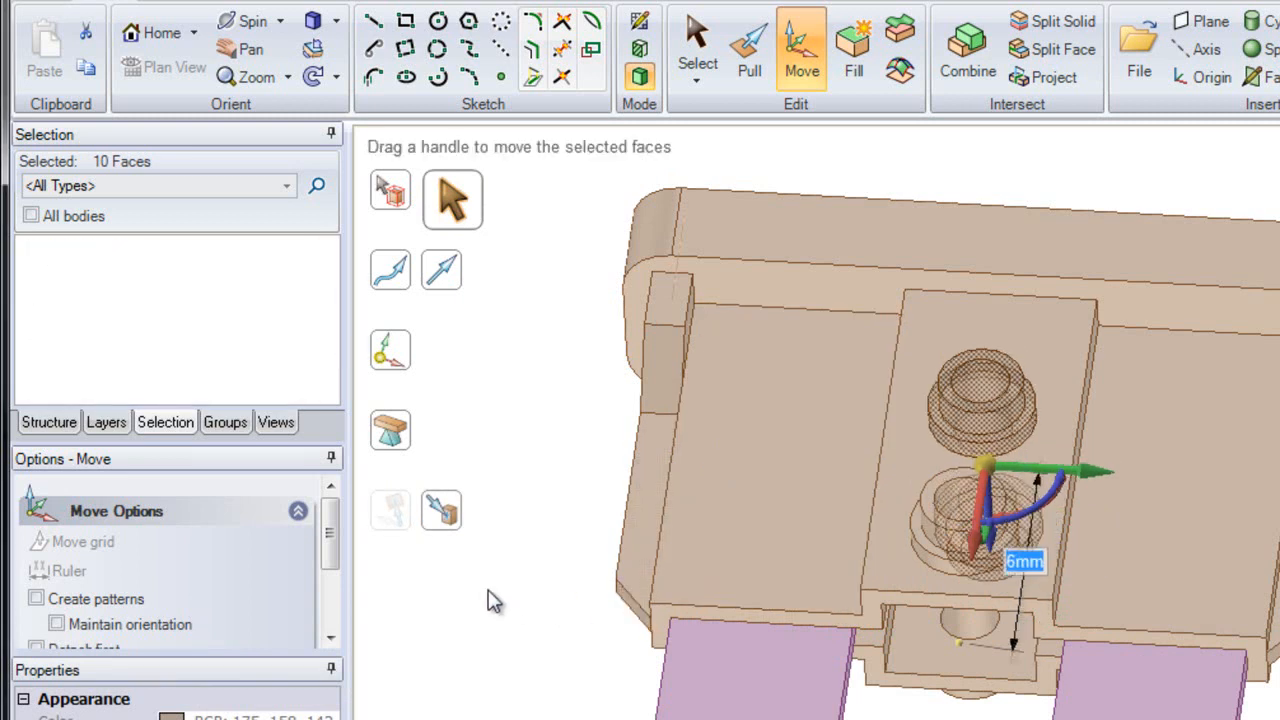
{"action": "key", "text": "Escape"}
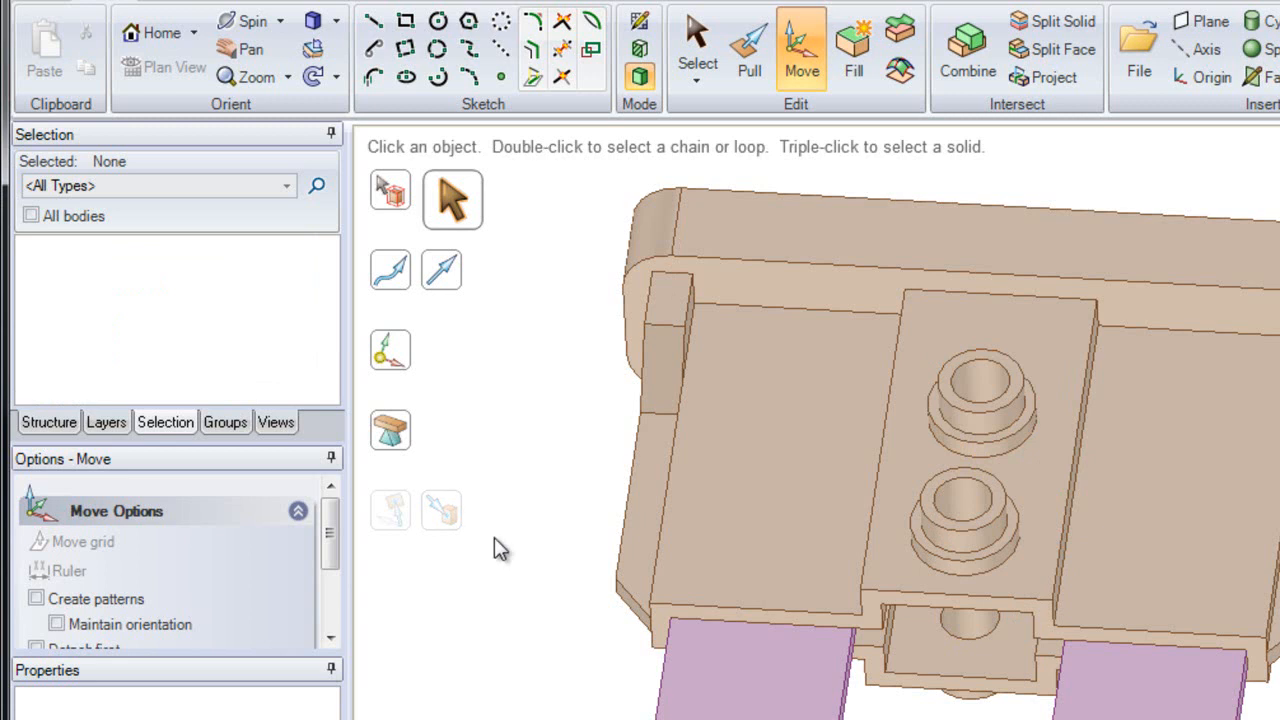
- Select the floor face of one slot in the head's top, extend it to its depression, and remove the slot with Fill
{"action": "middle_click_drag", "start_coordinate": [768, 316], "coordinate": [738, 683]}
{"action": "middle_click_drag", "start_coordinate": [780, 459], "coordinate": [755, 655], "text": "ctrl"}
{"action": "middle_click_drag", "start_coordinate": [771, 575], "coordinate": [845, 447], "text": "shift"}
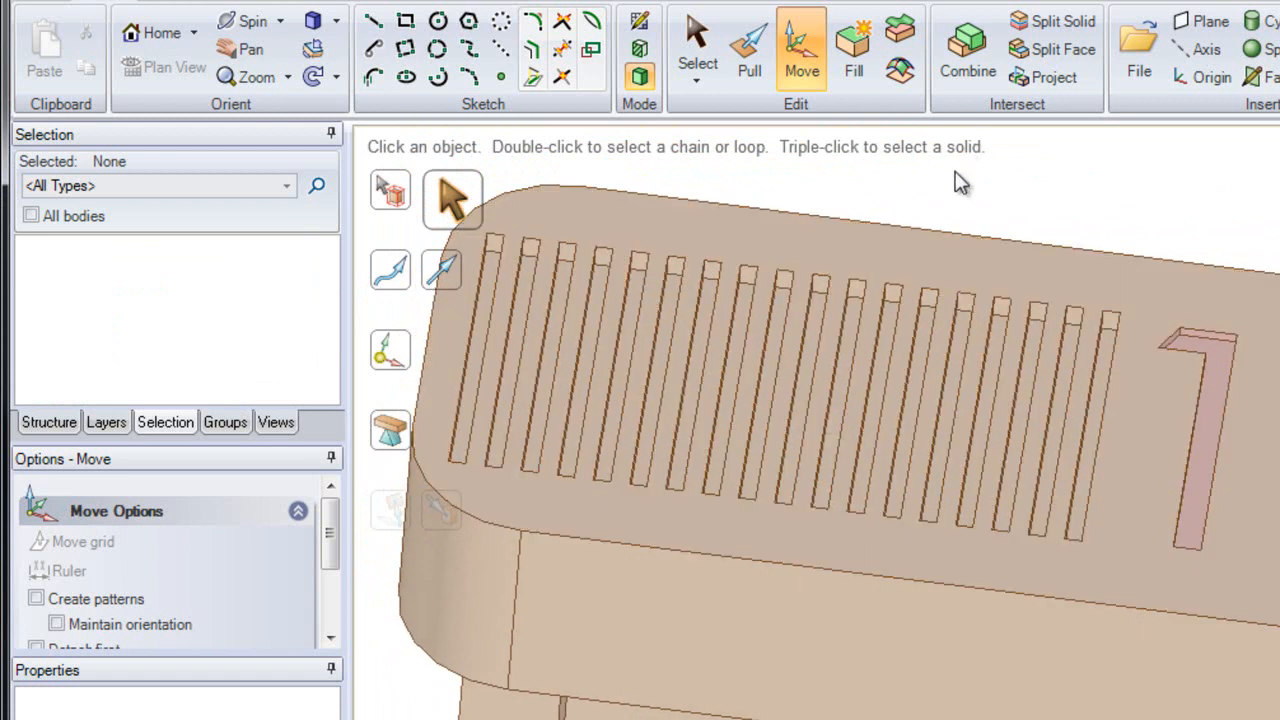
{"action": "left_click", "coordinate": [699, 45]}
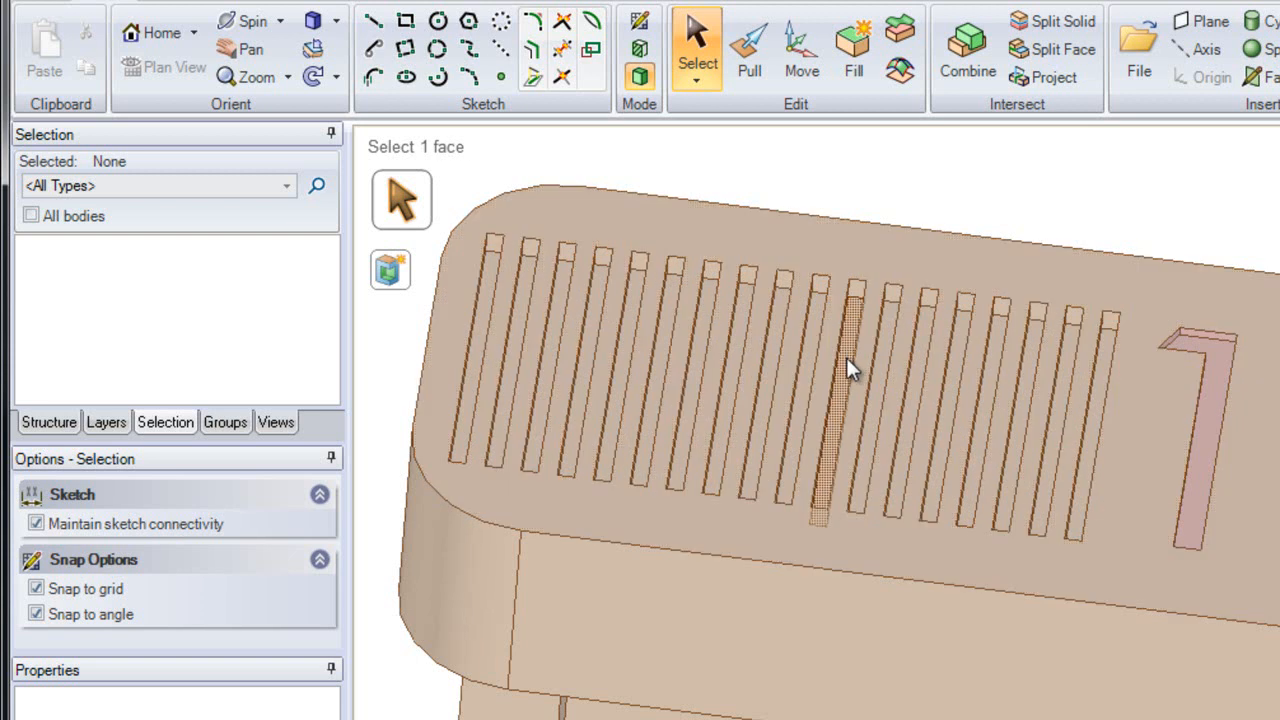
{"action": "left_click", "coordinate": [846, 359]}
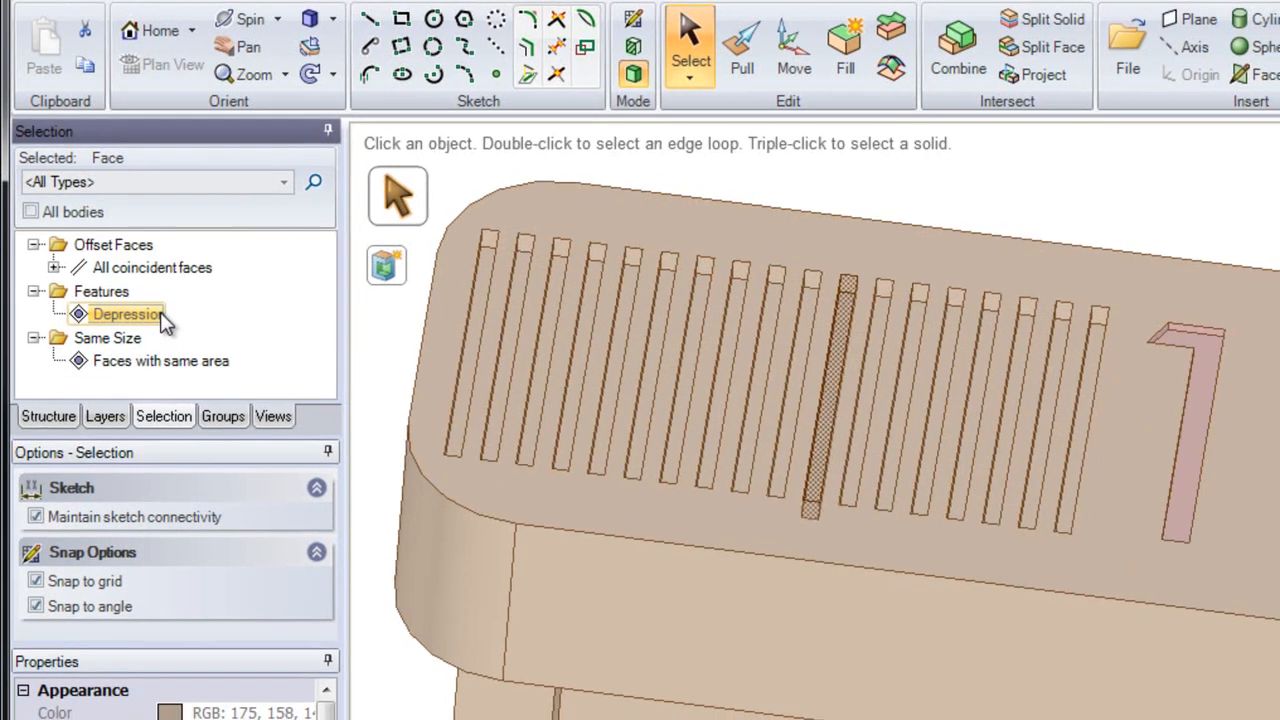
{"action": "left_click", "coordinate": [161, 315]}
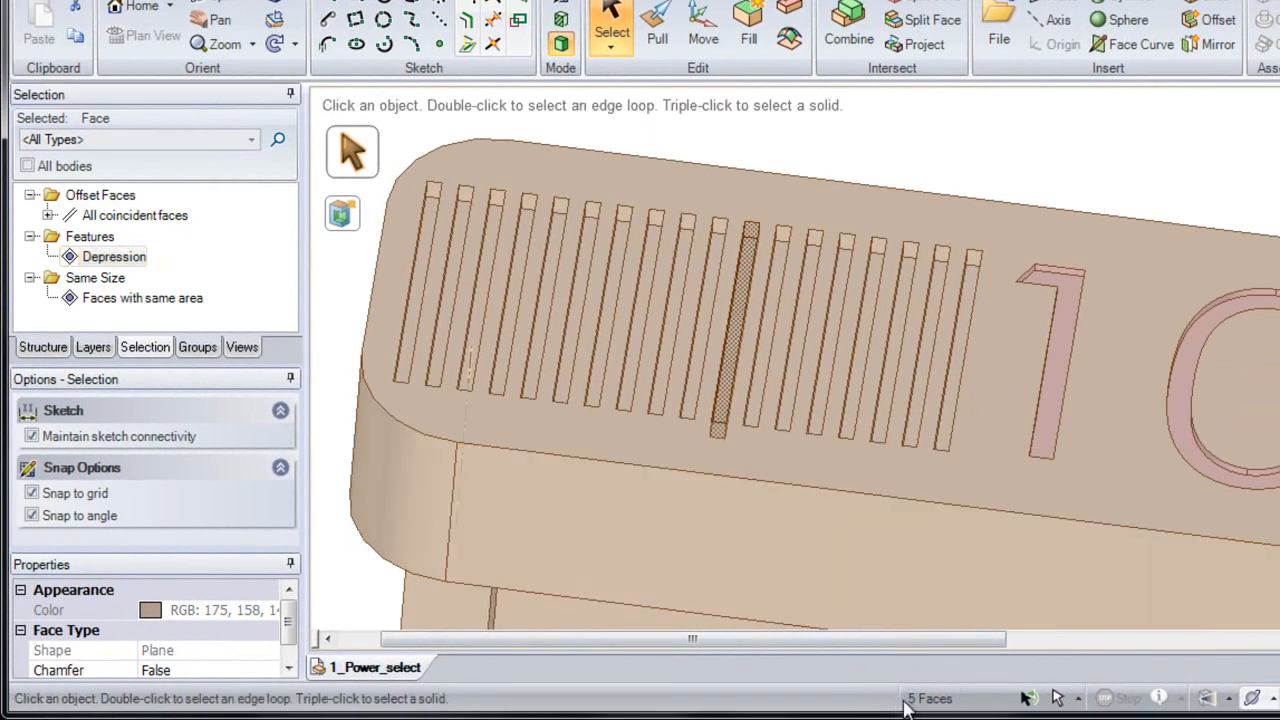
{"action": "left_click", "coordinate": [750, 39]}
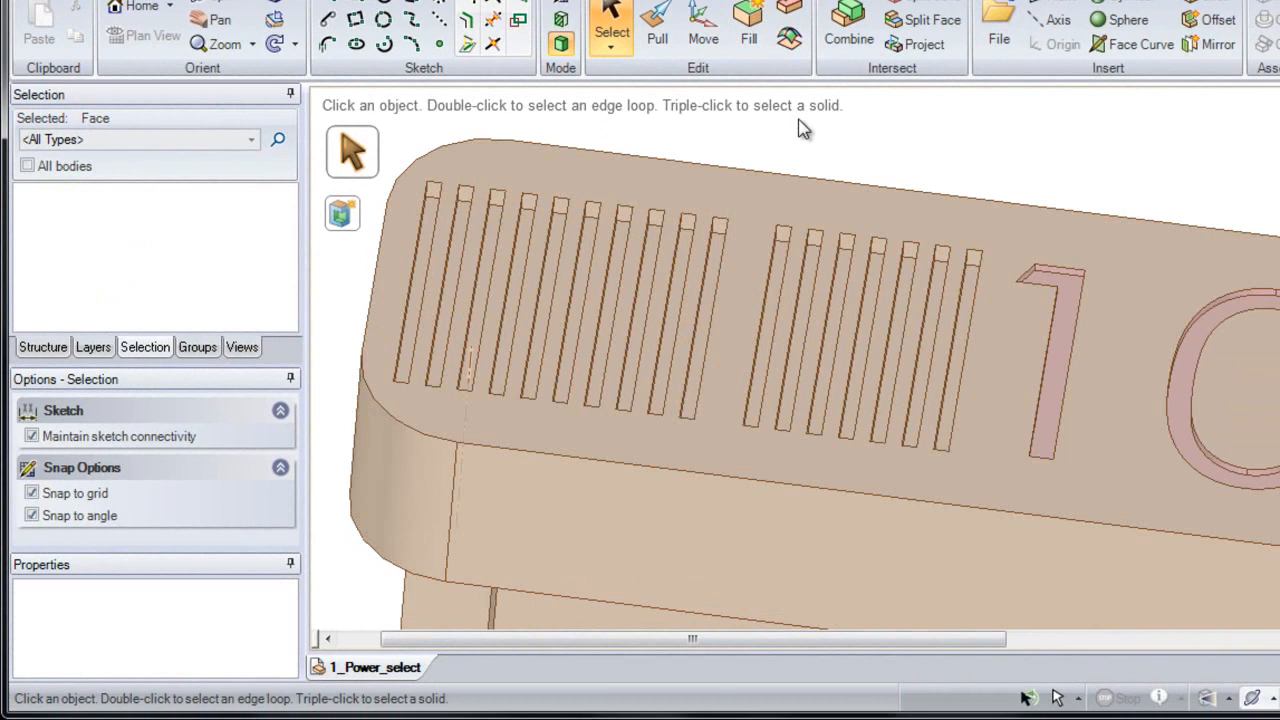
- Select the floor faces of three slots between the filled gap and the 10 marking, and fill all three depressions
{"action": "left_click", "coordinate": [773, 316], "text": "ctrl"}
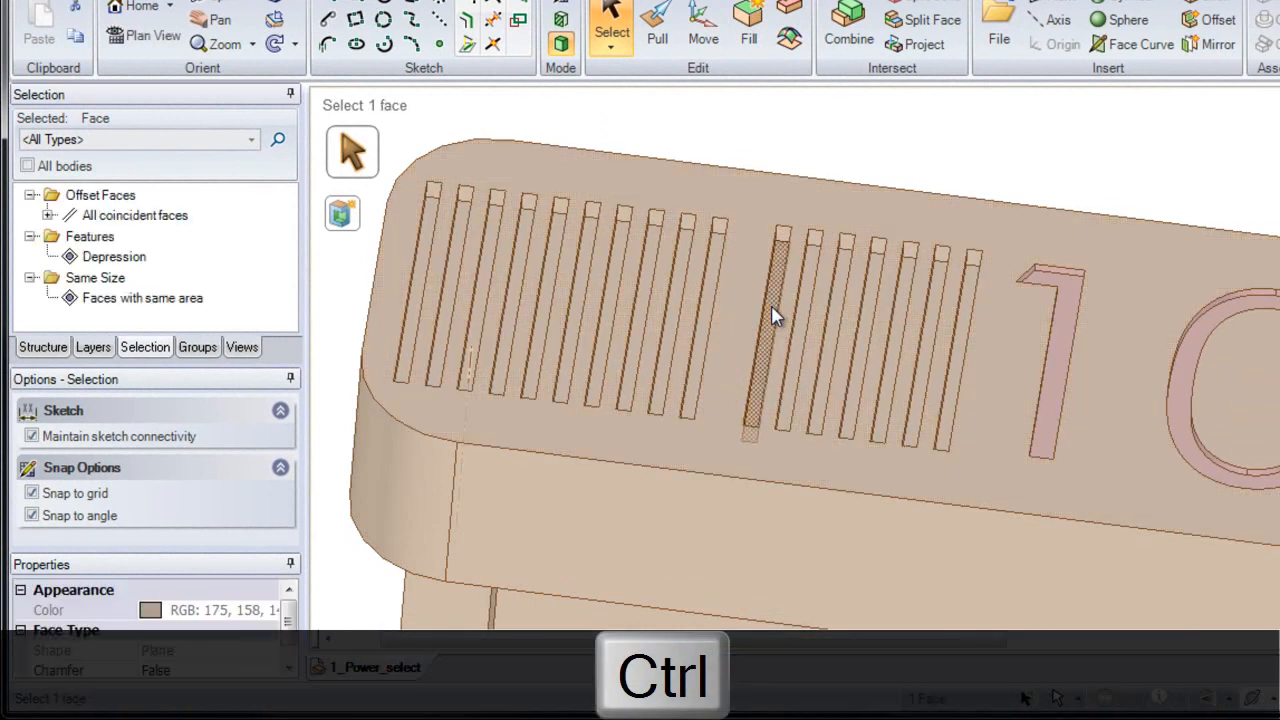
{"action": "left_click", "coordinate": [836, 337], "text": "ctrl"}
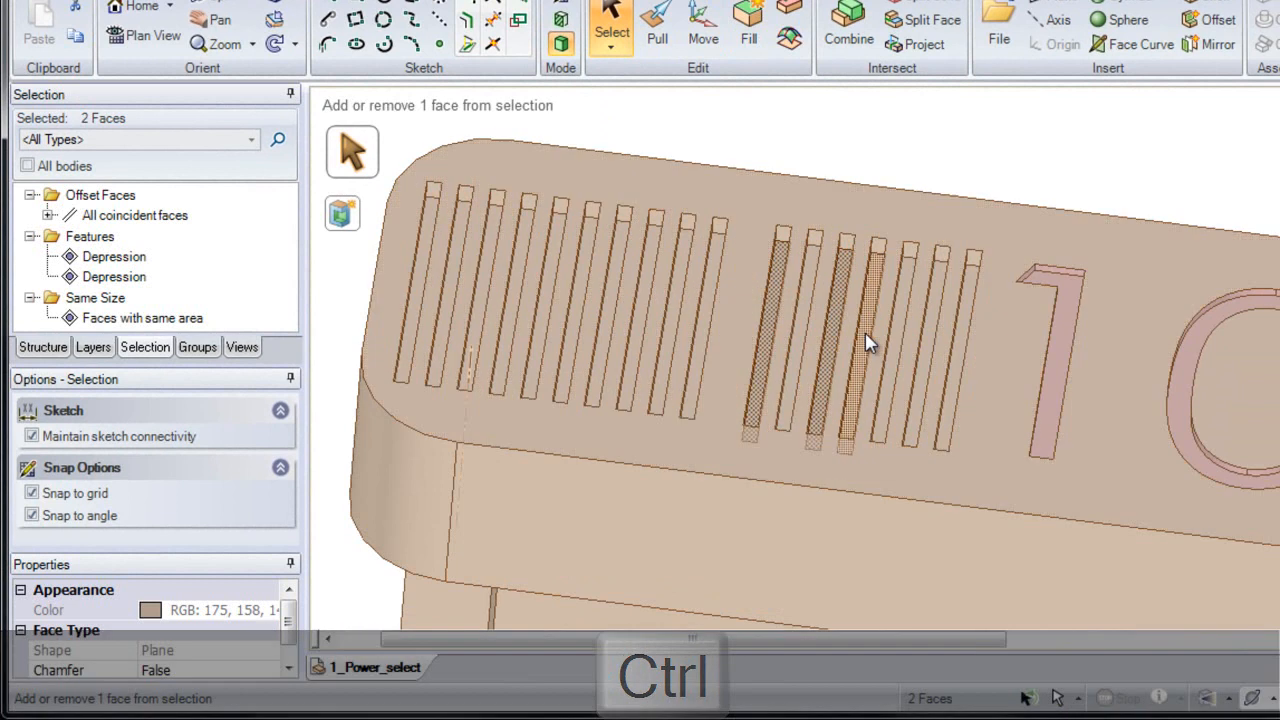
{"action": "left_click", "coordinate": [866, 343], "text": "ctrl"}
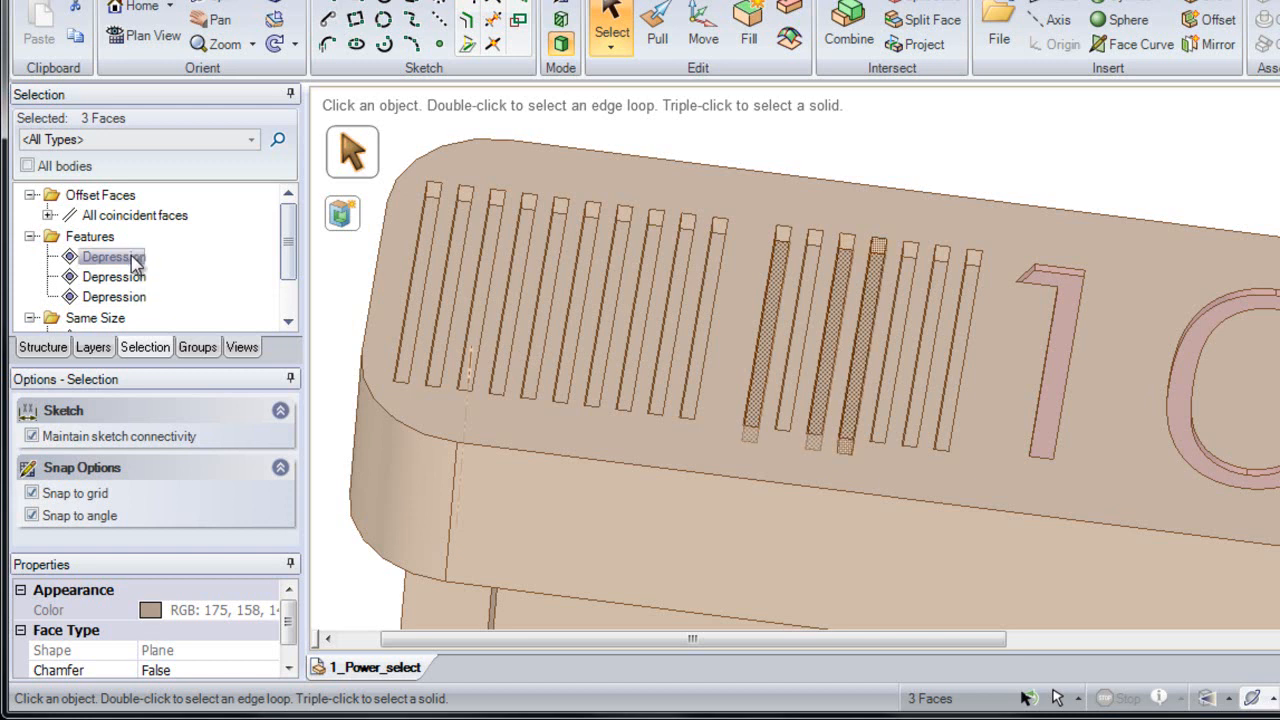
{"action": "left_click", "coordinate": [135, 258], "text": "shift"}
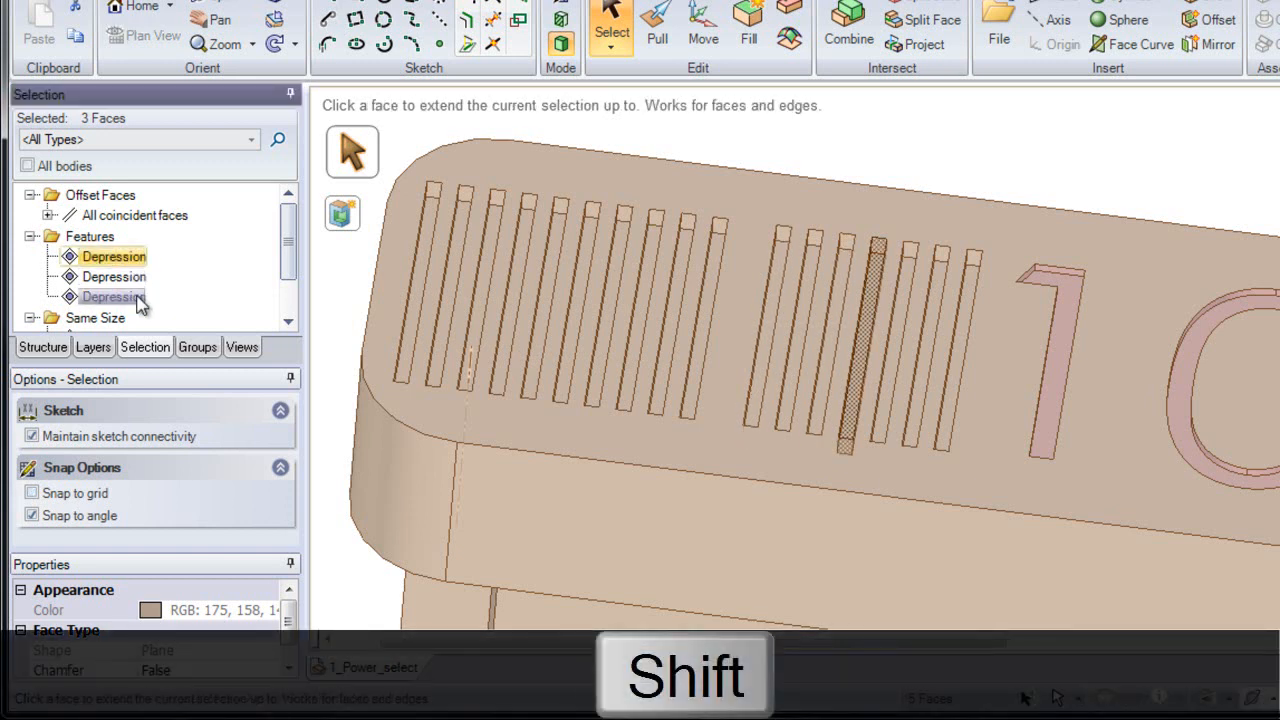
{"action": "left_click", "coordinate": [137, 297], "text": "shift"}
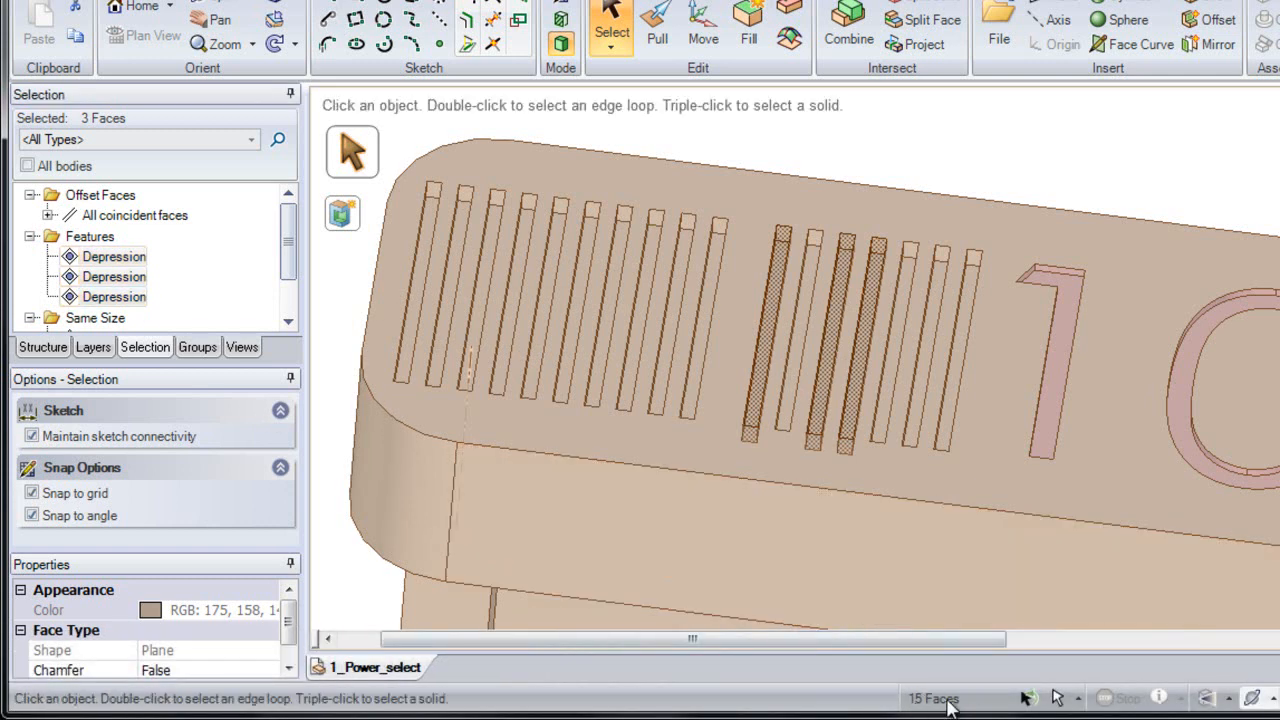
{"action": "left_click", "coordinate": [749, 35]}
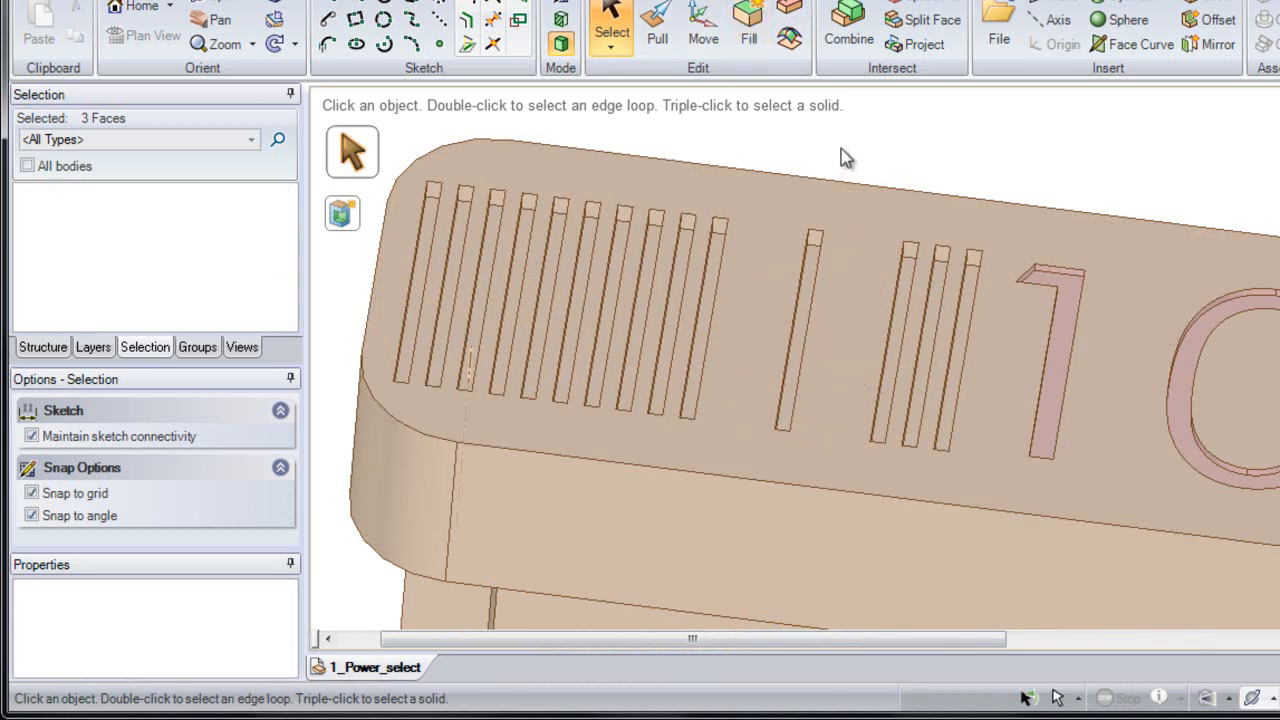
- Select the floor face of the slot beside the filled gap and extend the selection to all coincident faces
{"action": "scroll", "coordinate": [790, 287], "scroll_direction": "down", "scroll_amount": 2}
{"action": "middle_click_drag", "start_coordinate": [790, 287], "coordinate": [706, 266], "text": "shift"}
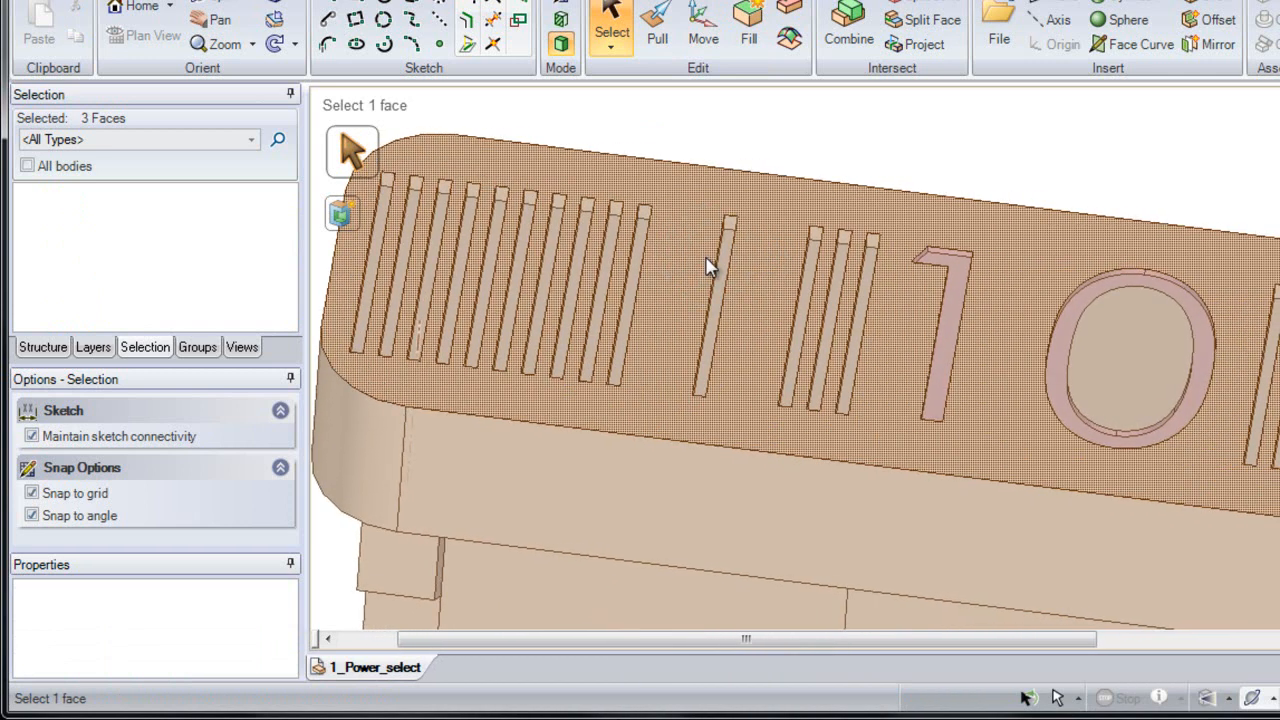
{"action": "left_click", "coordinate": [636, 285]}
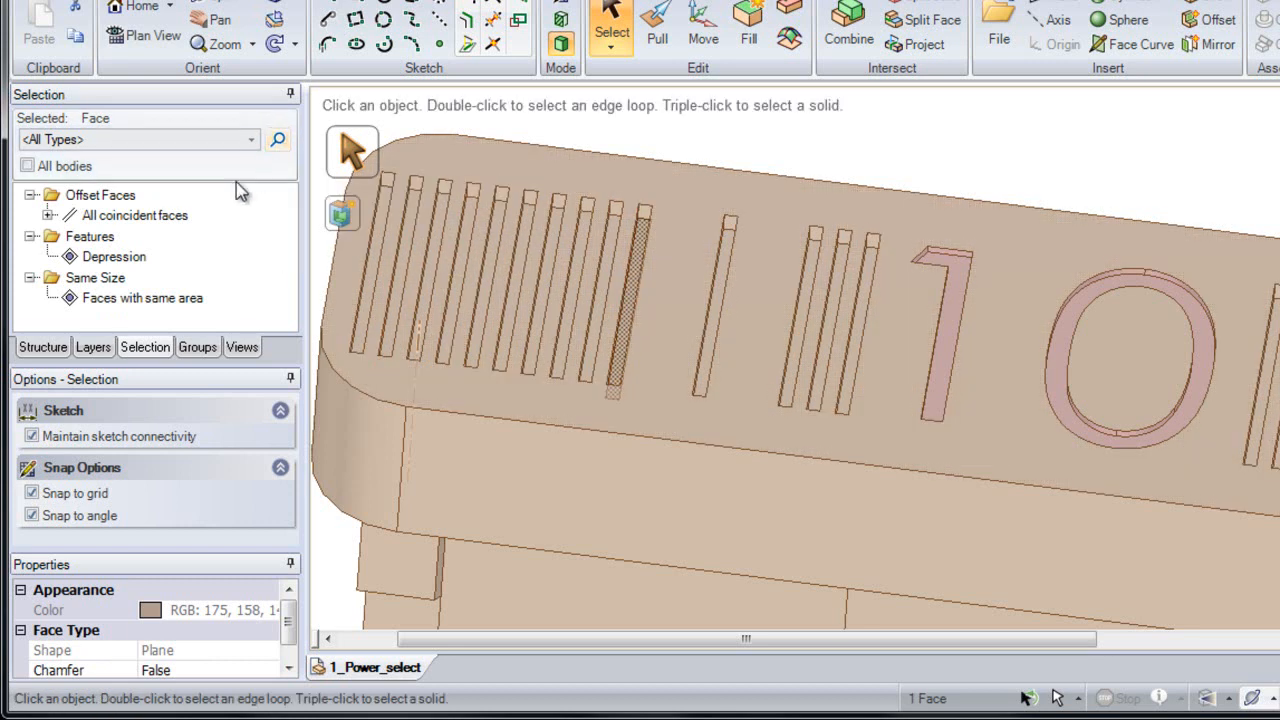
{"action": "left_click", "coordinate": [148, 216]}
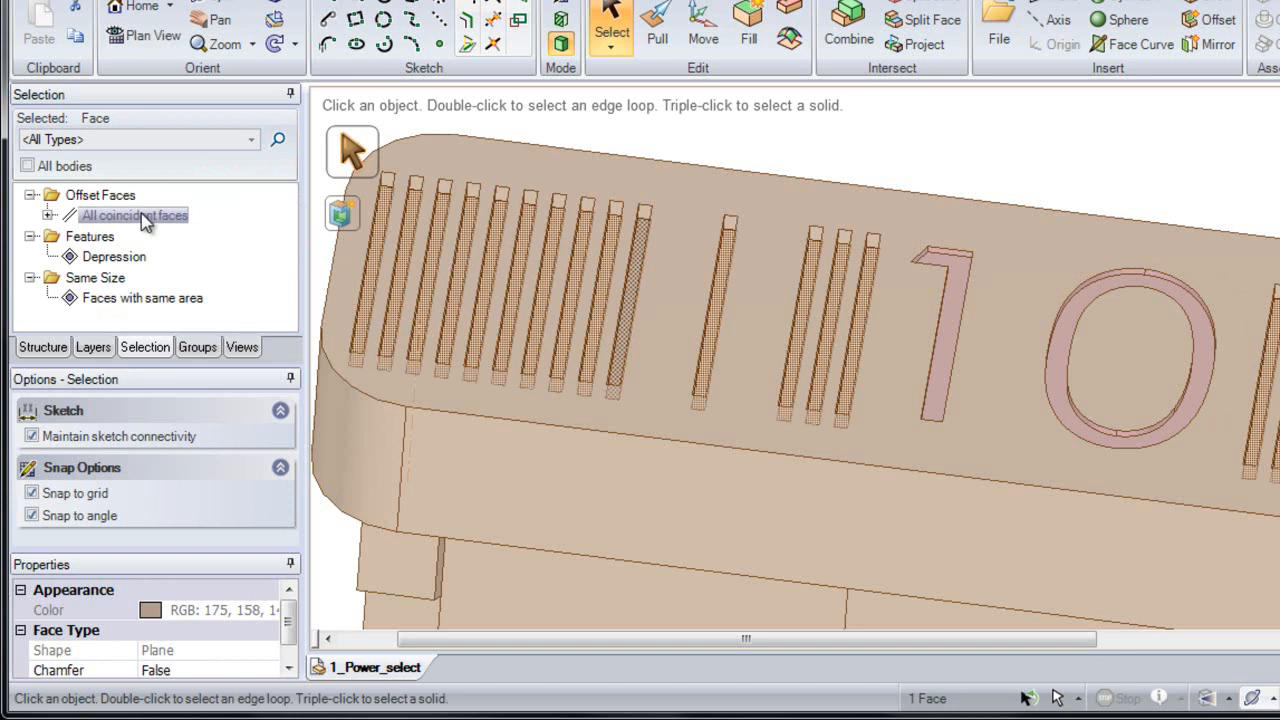
{"action": "left_click", "coordinate": [145, 218]}
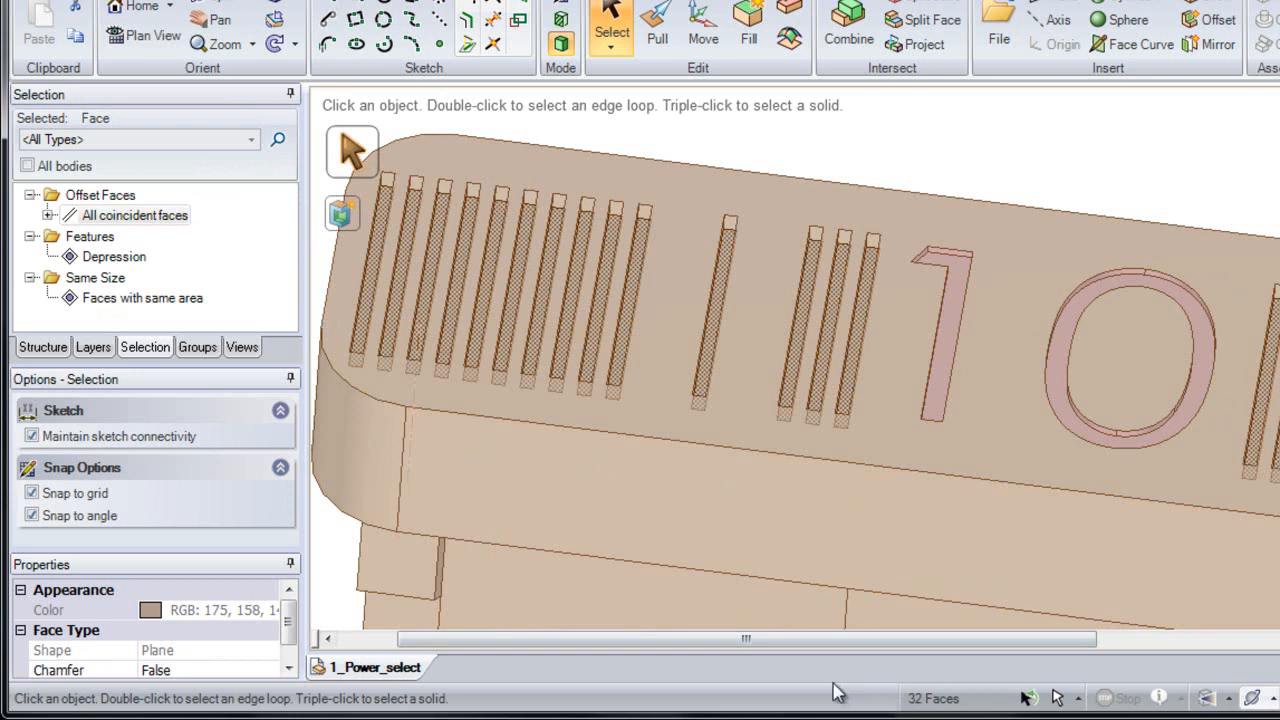
- Search for features related to the selected slot floors, select all the depressions found, and remove them with Fill
{"action": "left_click", "coordinate": [279, 141]}
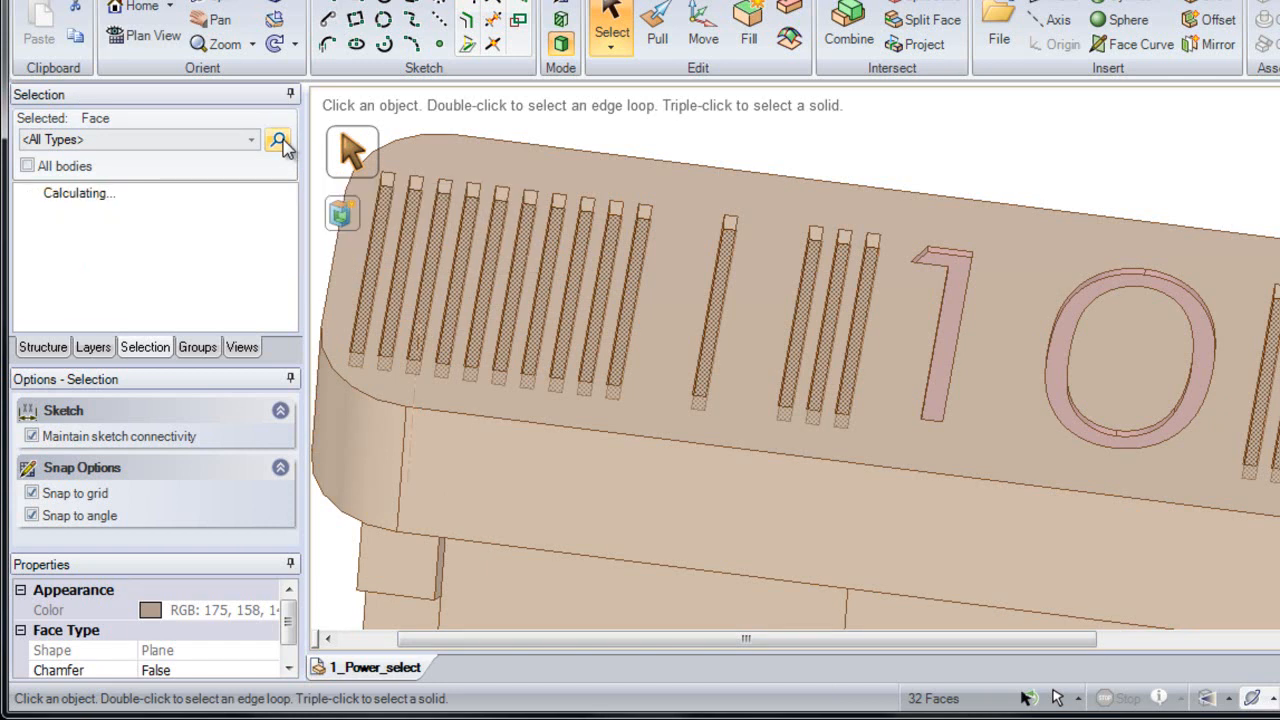
{"action": "mouse_move", "coordinate": [288, 213]}
{"action": "left_mouse_down"}
{"action": "mouse_move", "coordinate": [290, 325]}
{"action": "mouse_move", "coordinate": [292, 215]}
{"action": "left_mouse_up"}
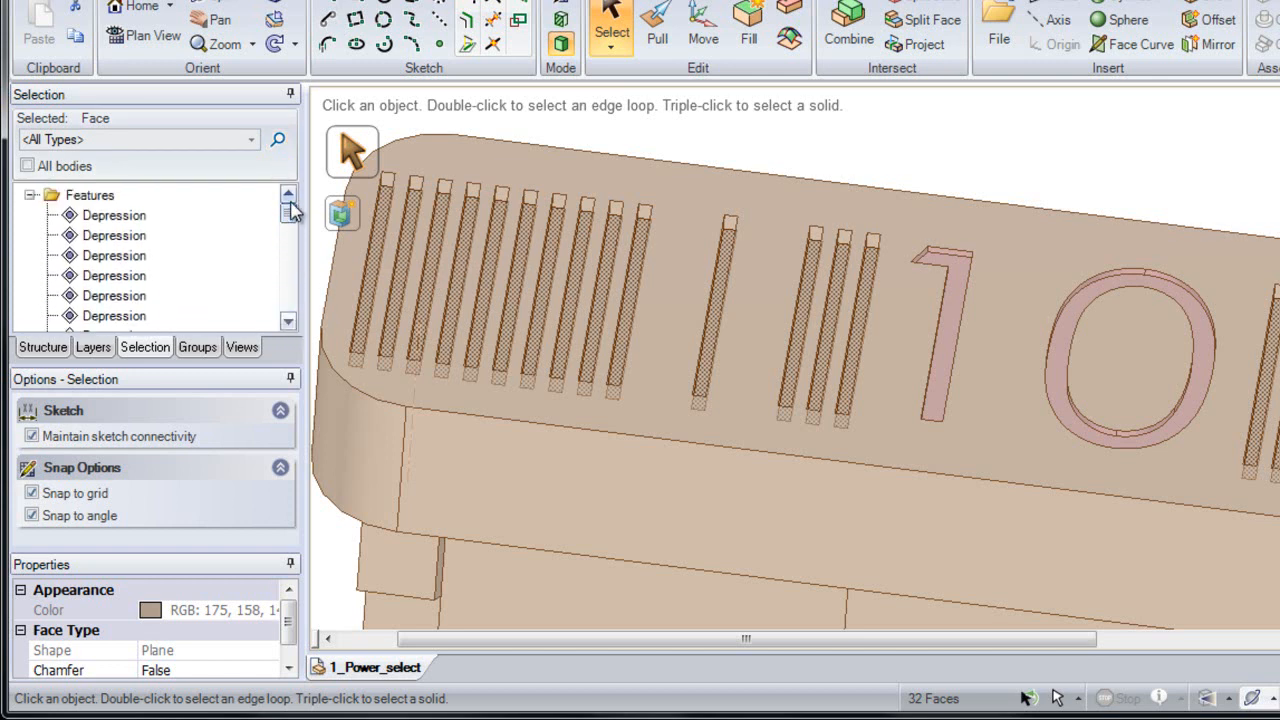
{"action": "left_click", "coordinate": [133, 218]}
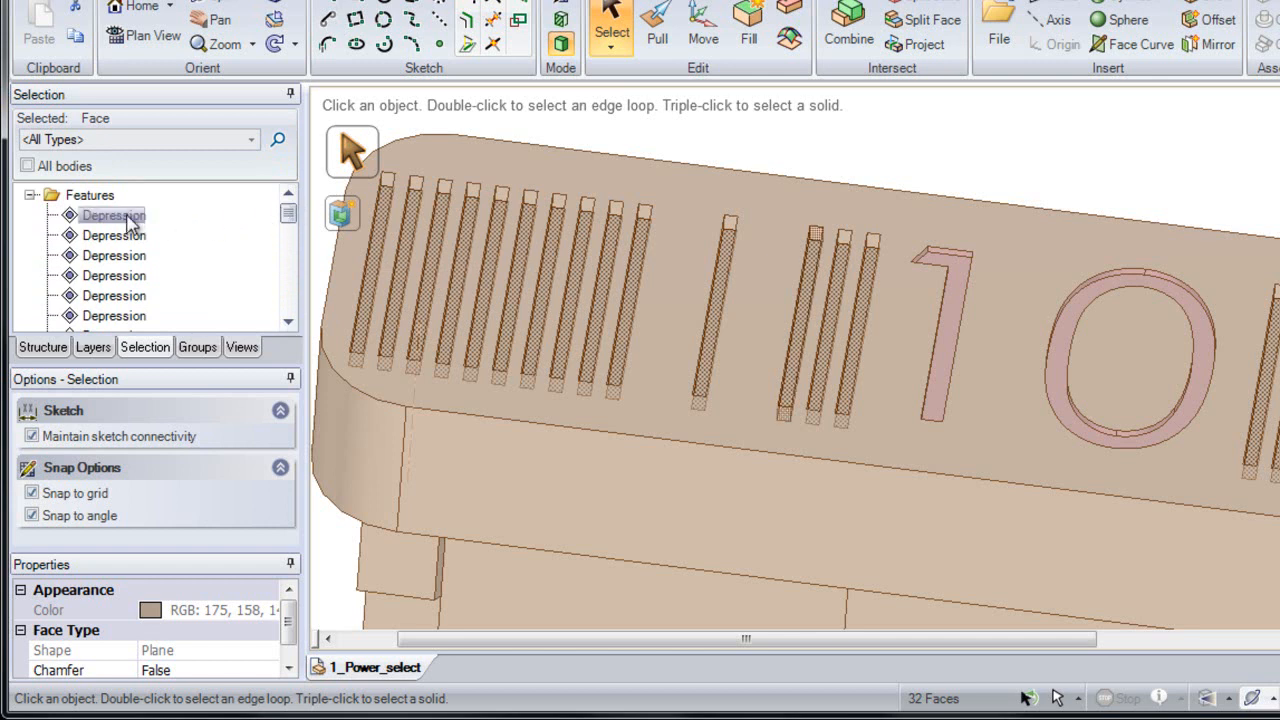
{"action": "left_click", "coordinate": [131, 220]}
{"action": "left_click_drag", "start_coordinate": [288, 213], "coordinate": [289, 317], "text": "shift"}
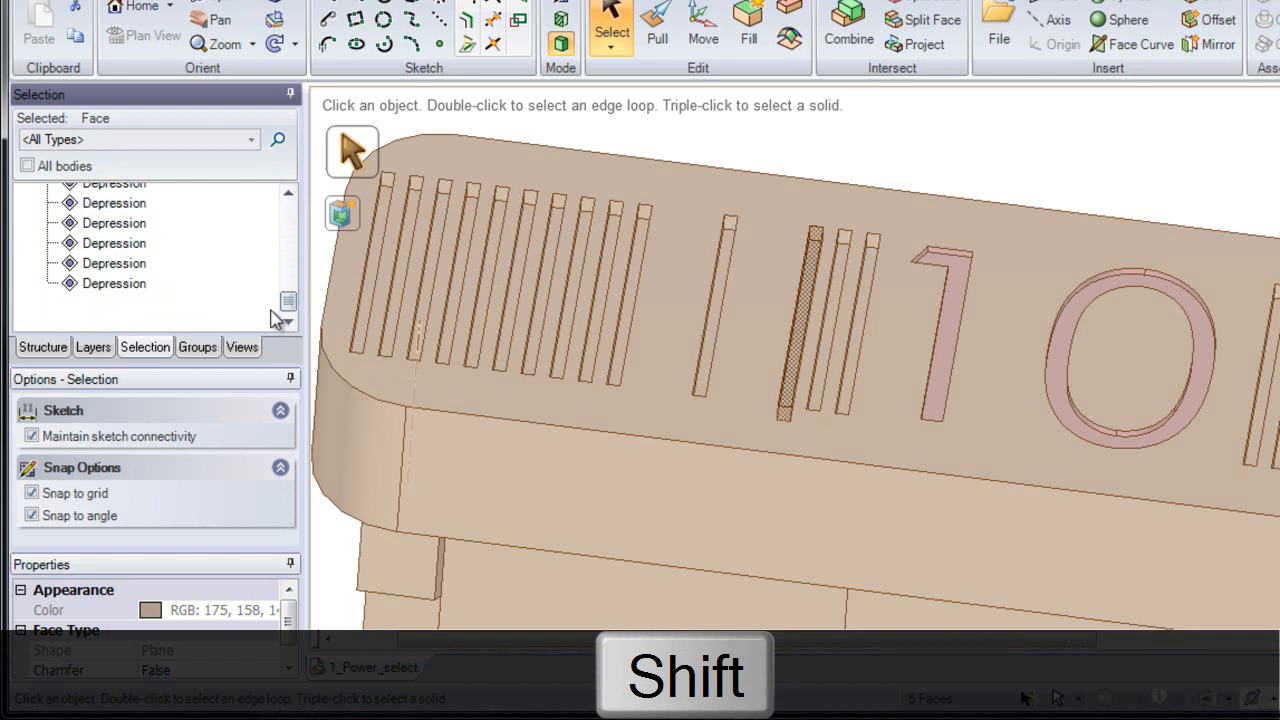
{"action": "left_click", "coordinate": [130, 290], "text": "shift"}
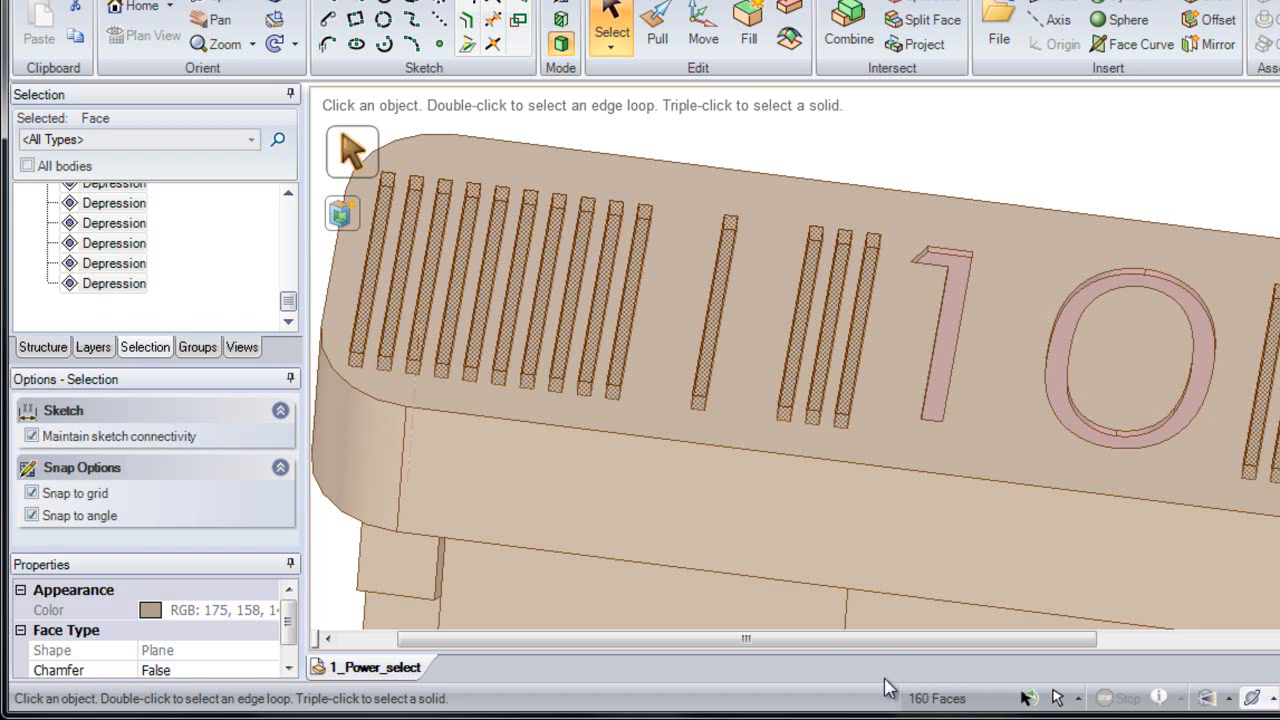
{"action": "left_click", "coordinate": [752, 36]}
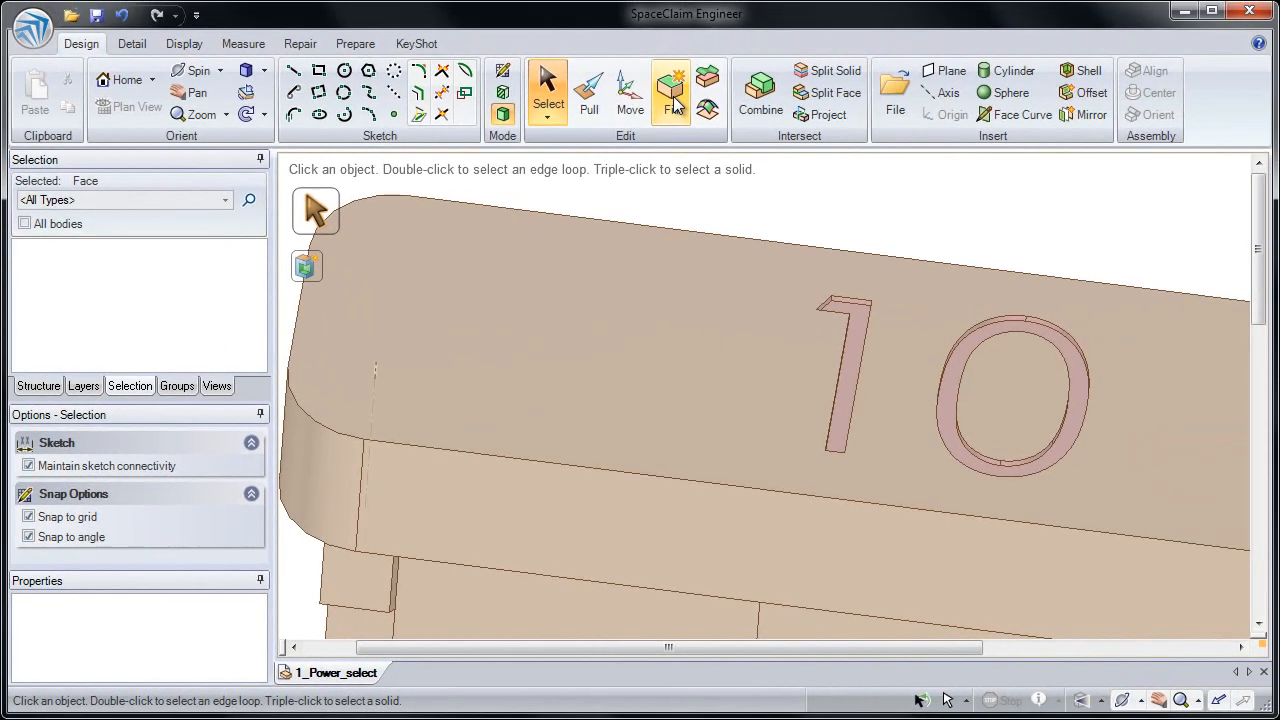
- Try to select the end rib faces on the underside of the fuse housing with a selection box
{"action": "middle_click_drag", "start_coordinate": [780, 395], "coordinate": [748, 195], "text": "ctrl"}
{"action": "middle_click_drag", "start_coordinate": [847, 449], "coordinate": [774, 420]}
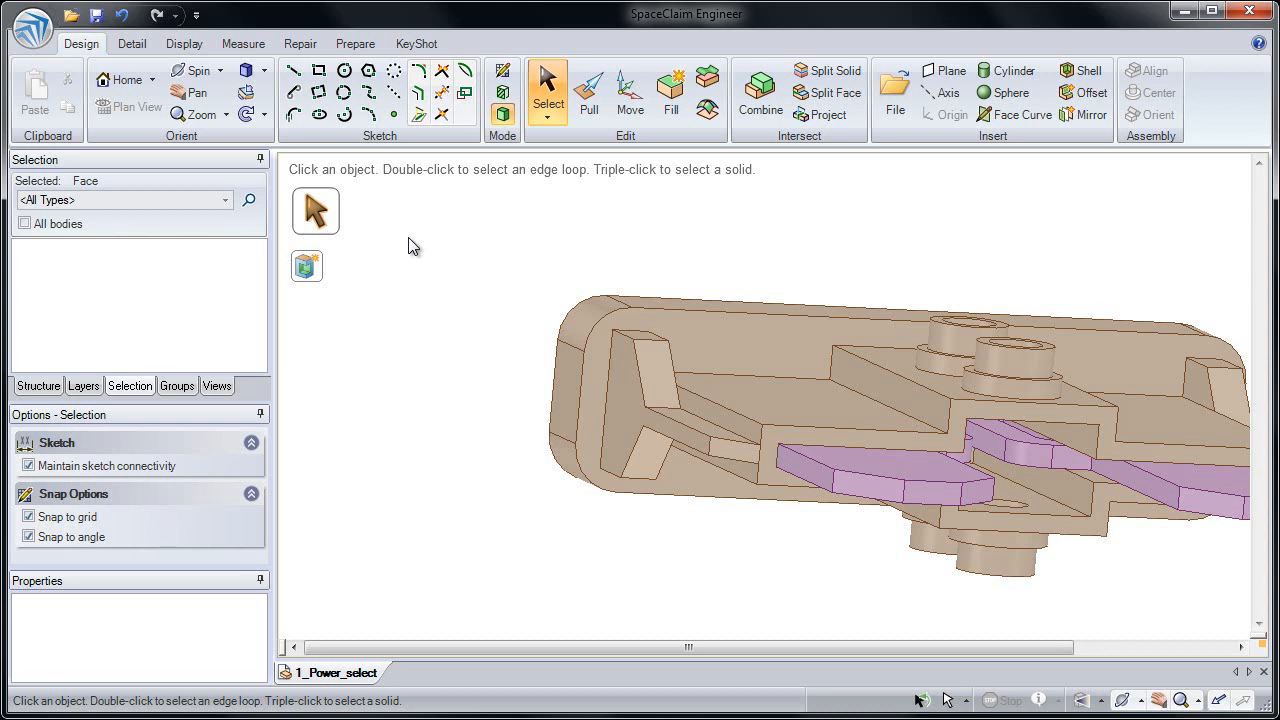
{"action": "left_click_drag", "start_coordinate": [408, 237], "coordinate": [777, 537]}
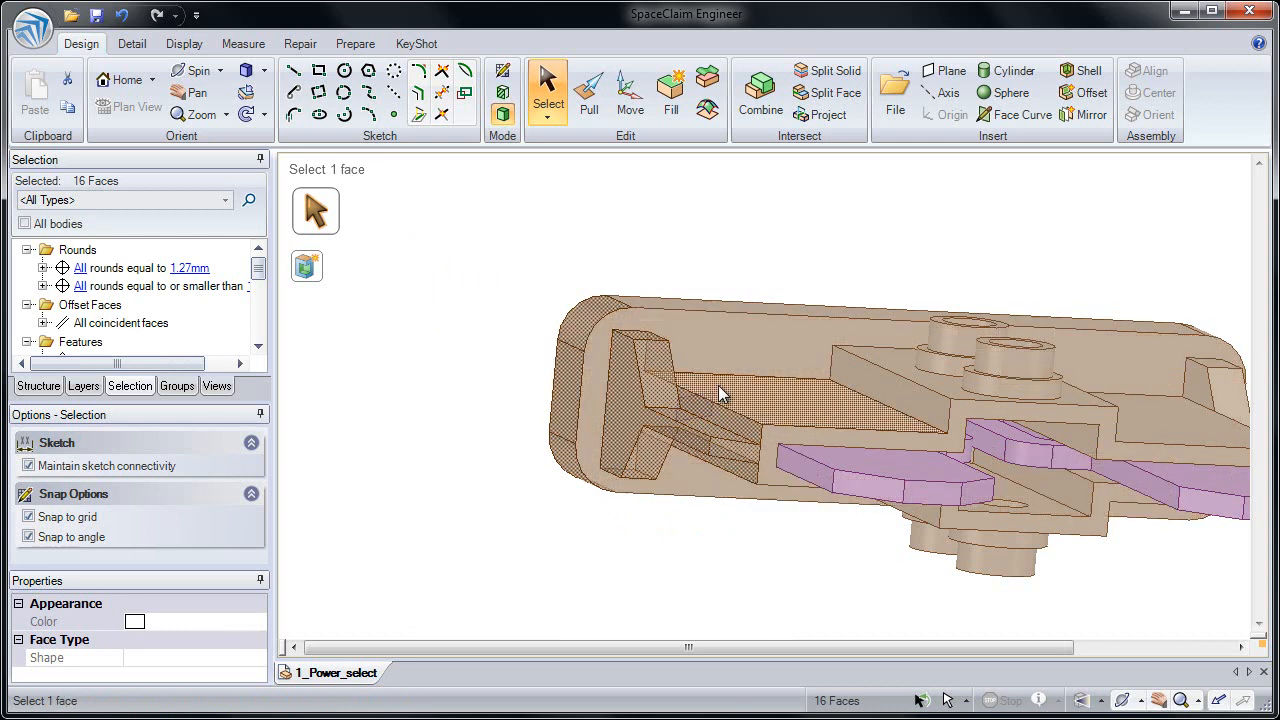
{"action": "left_click", "coordinate": [534, 282]}
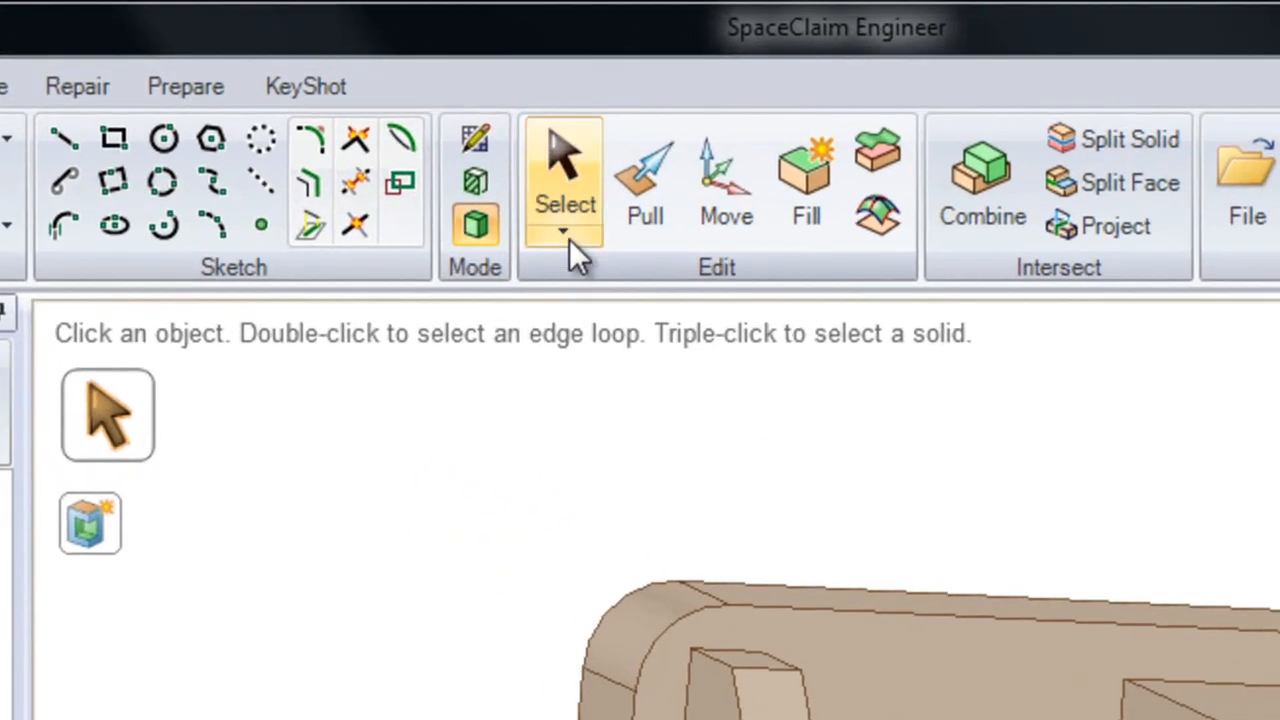
- Select the rib faces at the end of the housing's underside with a freehand lasso and remove them with Fill
{"action": "left_click", "coordinate": [567, 236]}
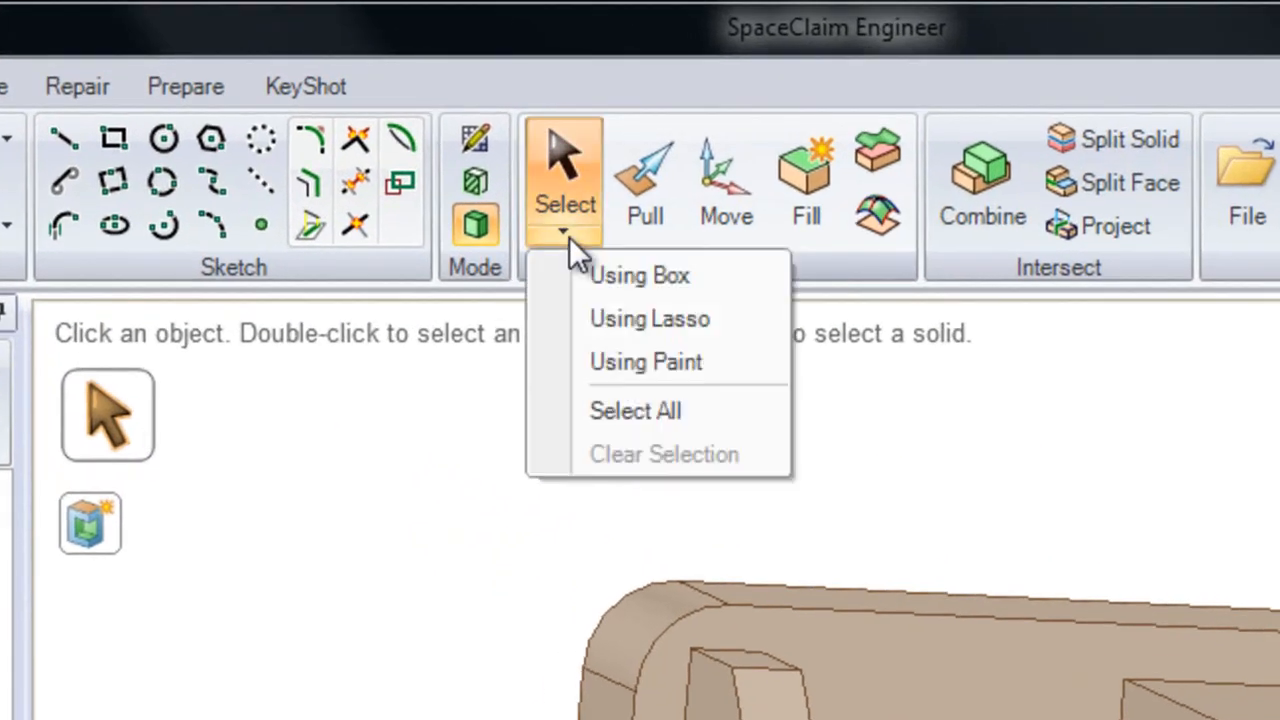
{"action": "left_click", "coordinate": [612, 317]}
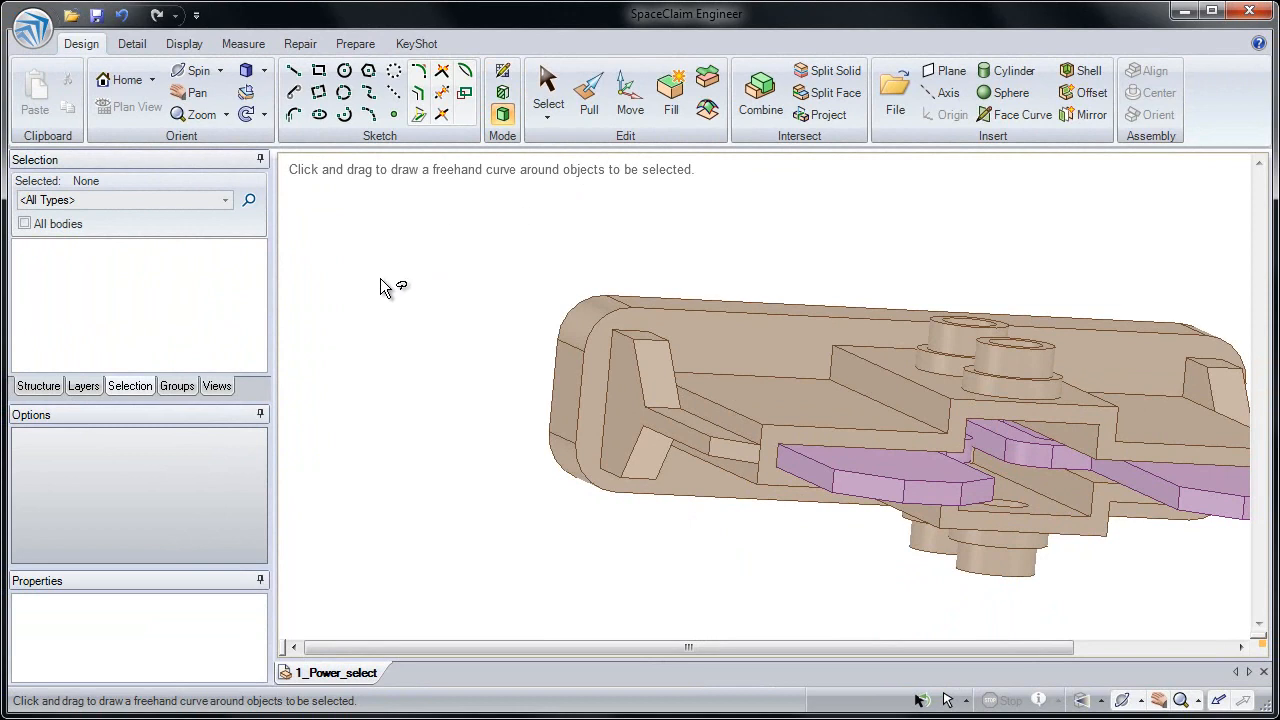
{"action": "mouse_move", "coordinate": [379, 281]}
{"action": "left_mouse_down"}
{"action": "mouse_move", "coordinate": [405, 251]}
{"action": "mouse_move", "coordinate": [428, 252]}
{"action": "mouse_move", "coordinate": [463, 292]}
{"action": "mouse_move", "coordinate": [570, 299]}
{"action": "left_mouse_up"}
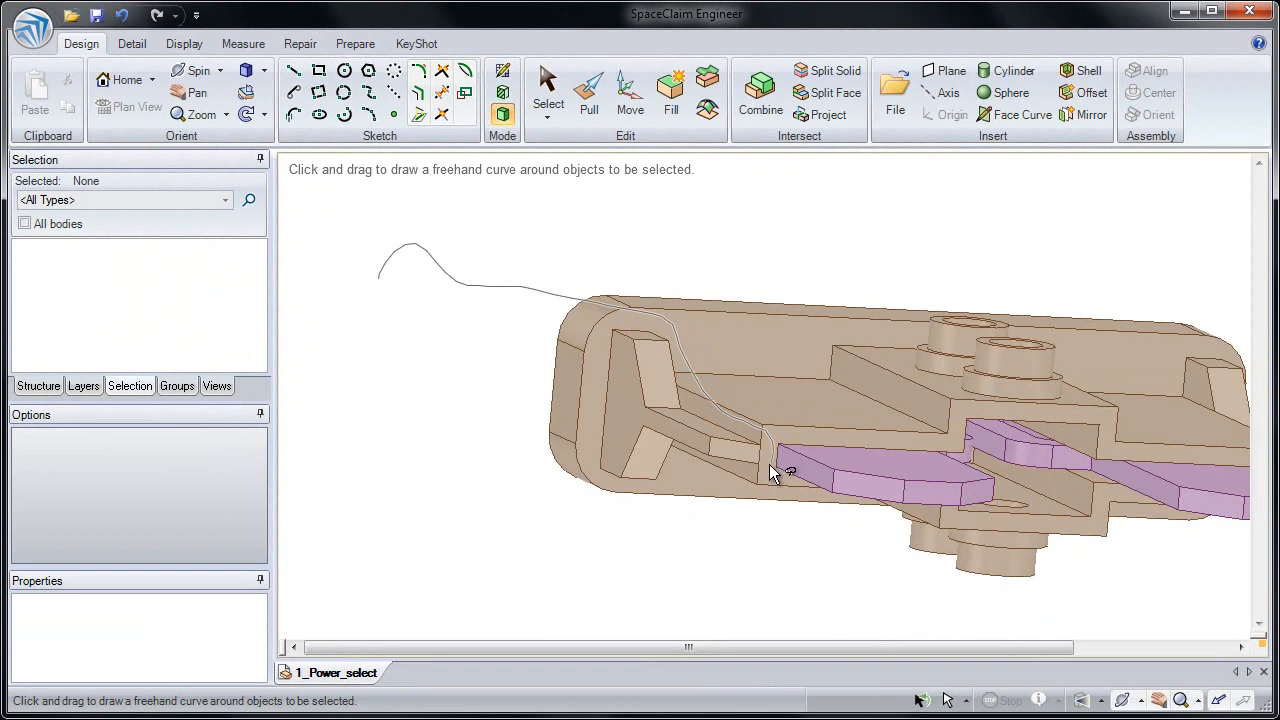
{"action": "mouse_move", "coordinate": [728, 483]}
{"action": "left_mouse_down"}
{"action": "mouse_move", "coordinate": [686, 523]}
{"action": "mouse_move", "coordinate": [505, 537]}
{"action": "left_mouse_up"}
{"action": "mouse_move", "coordinate": [388, 503]}
{"action": "left_mouse_down"}
{"action": "mouse_move", "coordinate": [336, 462]}
{"action": "mouse_move", "coordinate": [360, 441]}
{"action": "mouse_move", "coordinate": [522, 475]}
{"action": "mouse_move", "coordinate": [553, 463]}
{"action": "mouse_move", "coordinate": [570, 434]}
{"action": "mouse_move", "coordinate": [560, 397]}
{"action": "left_mouse_up"}
{"action": "left_click_drag", "start_coordinate": [463, 366], "coordinate": [388, 316]}
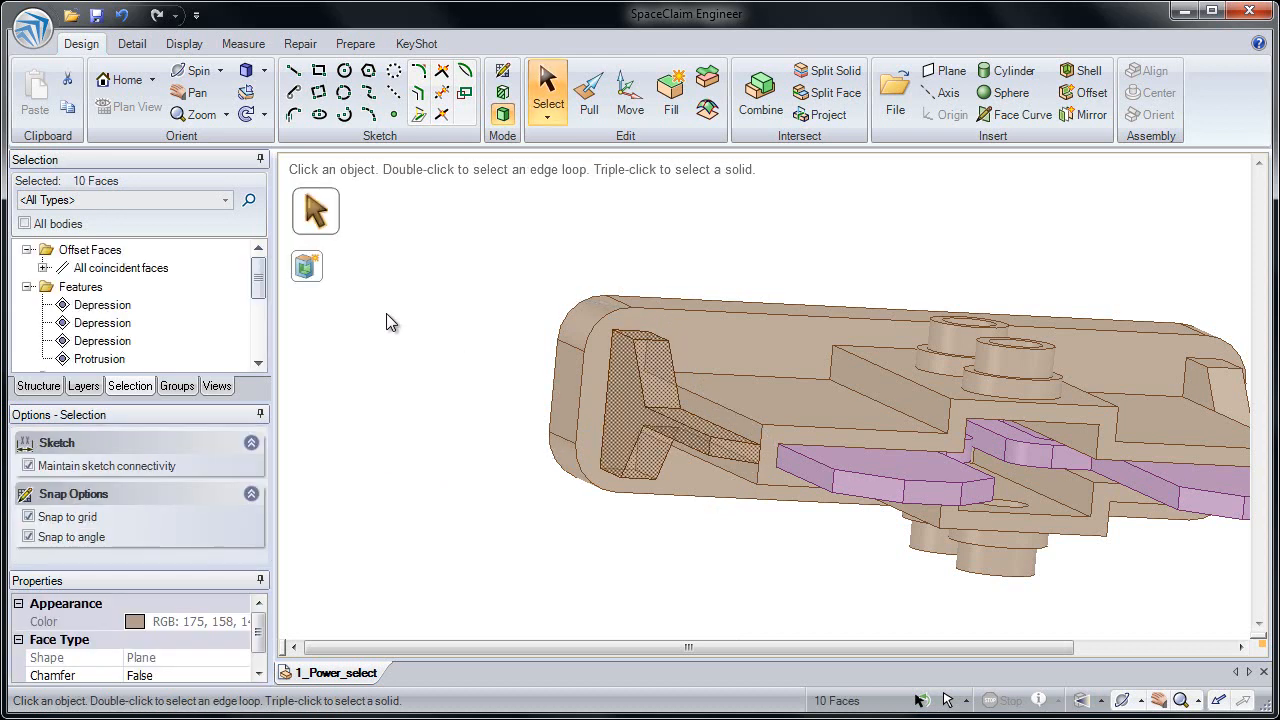
{"action": "left_click", "coordinate": [670, 113]}
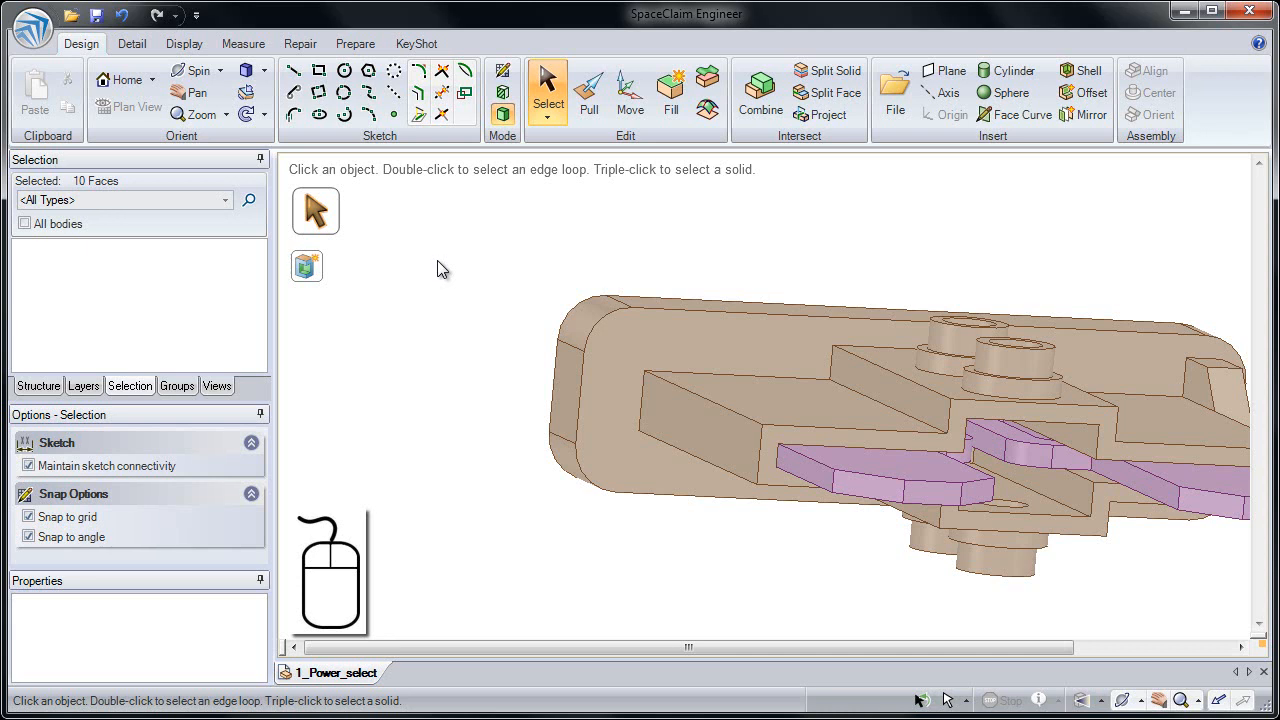
- Examine the radial tool guide, switching between its selection modes and its editing tools, and dismiss it
{"action": "left_click", "coordinate": [427, 342]}
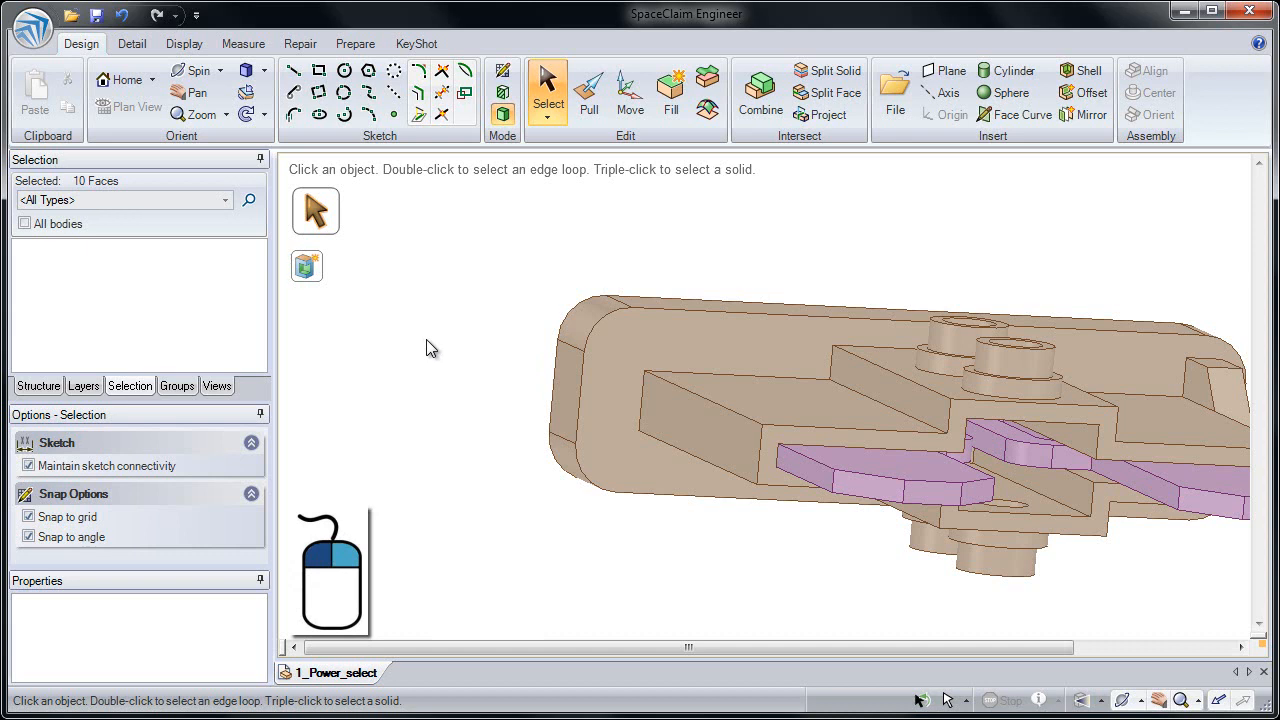
{"action": "right_click", "coordinate": [427, 342]}
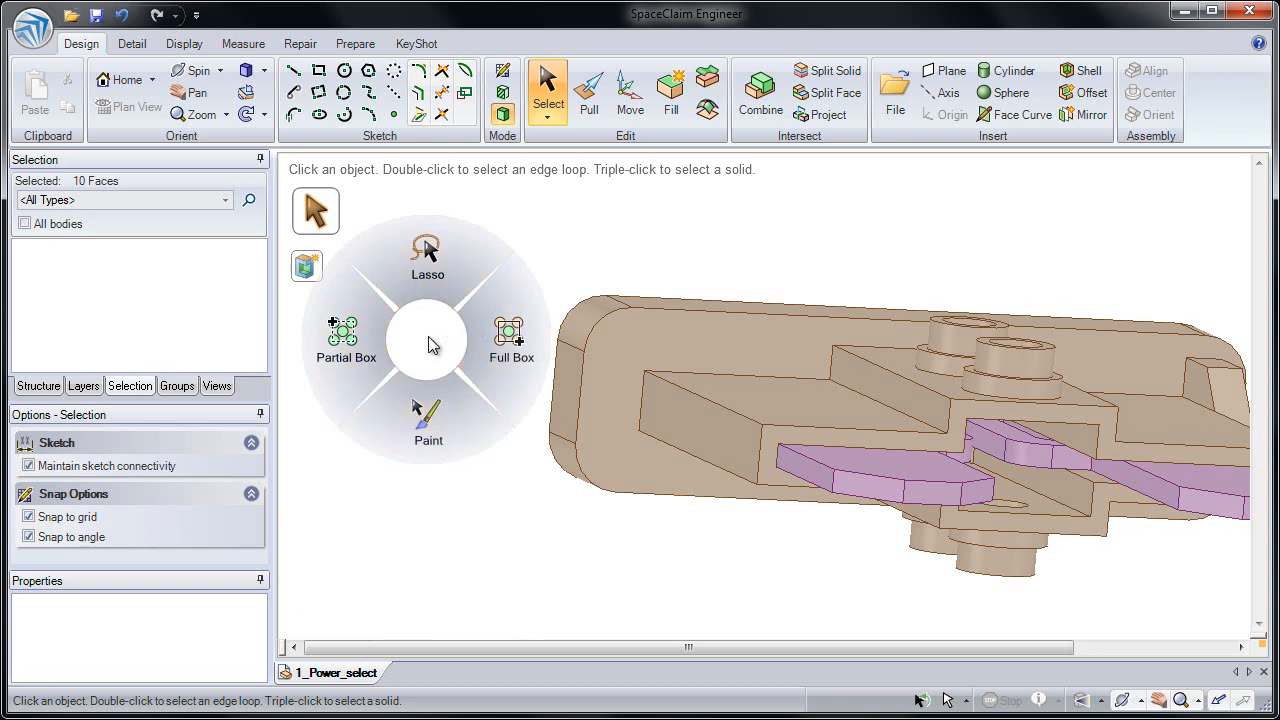
{"action": "scroll", "coordinate": [433, 345], "scroll_direction": "down", "scroll_amount": 1}
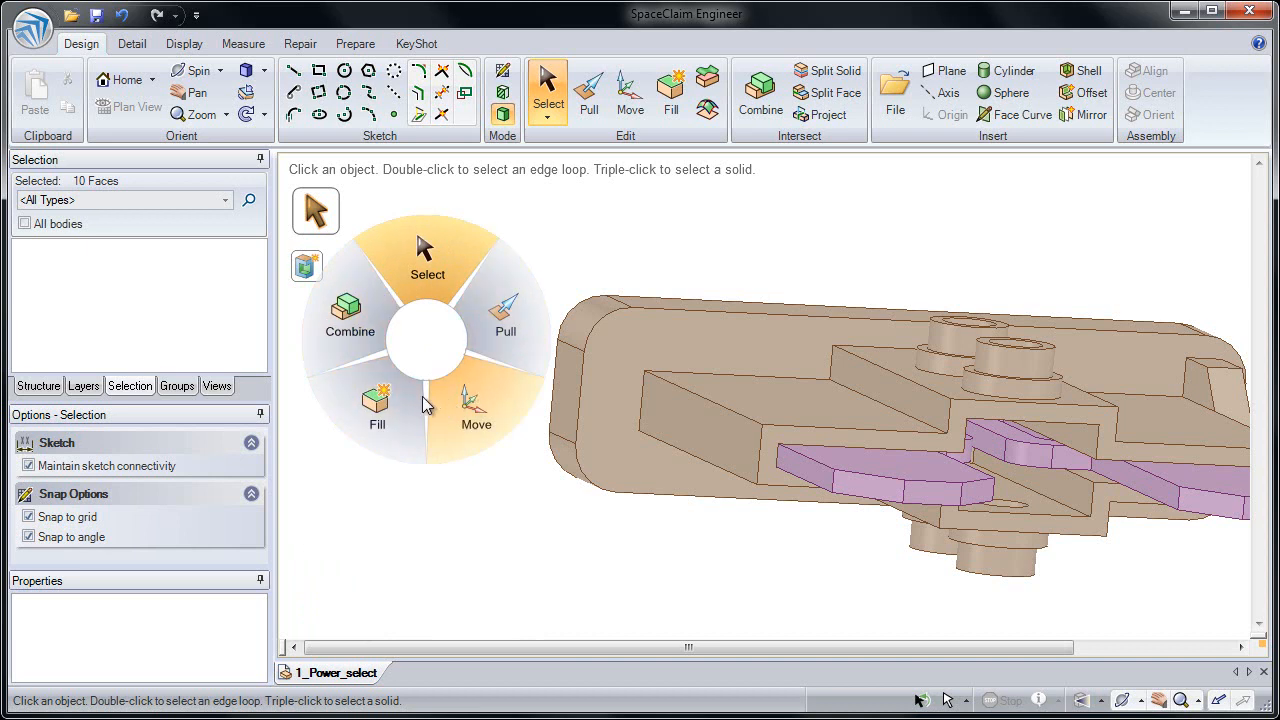
{"action": "scroll", "coordinate": [425, 347], "scroll_direction": "up", "scroll_amount": 1}
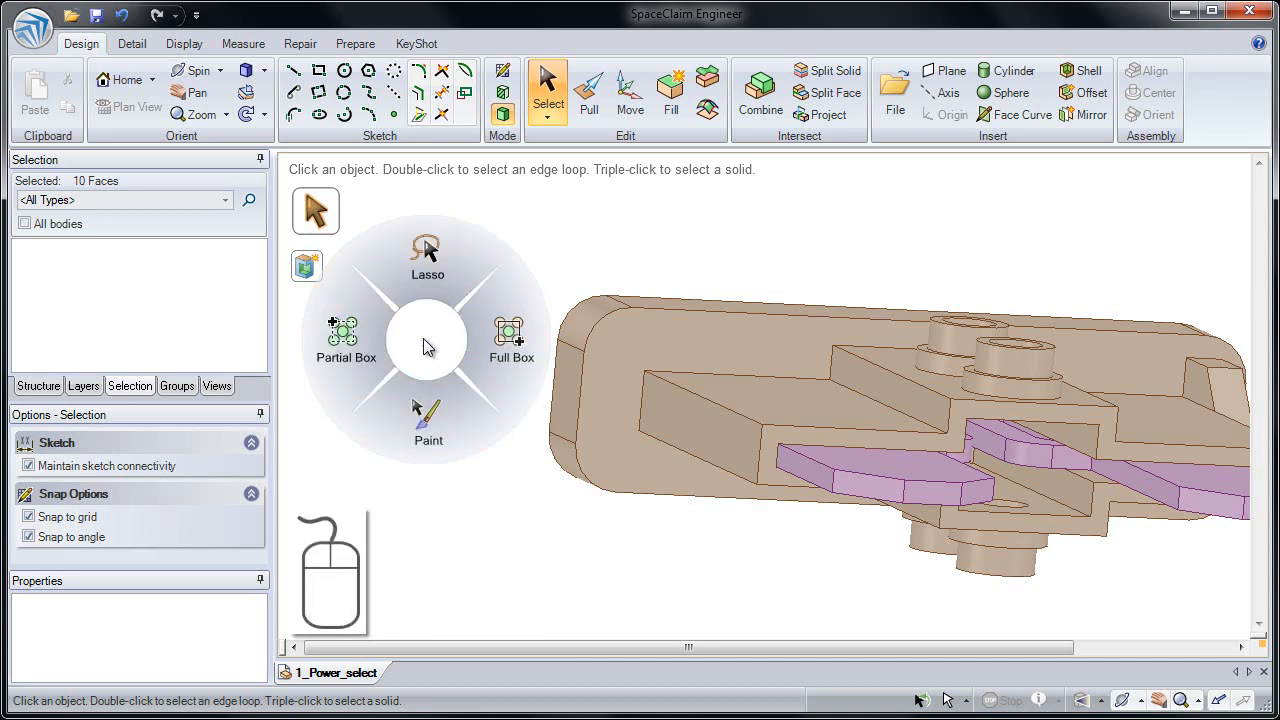
{"action": "scroll", "coordinate": [425, 347], "scroll_direction": "down", "scroll_amount": 1}
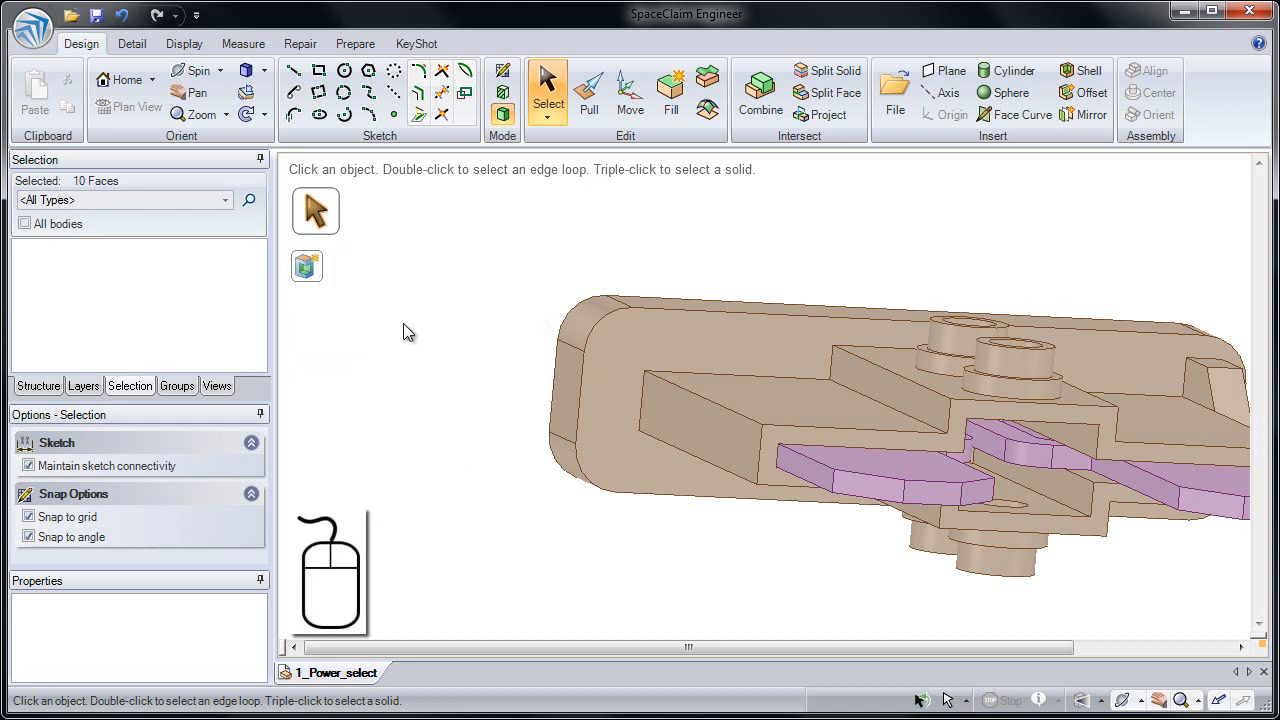
{"action": "left_click", "coordinate": [437, 344]}
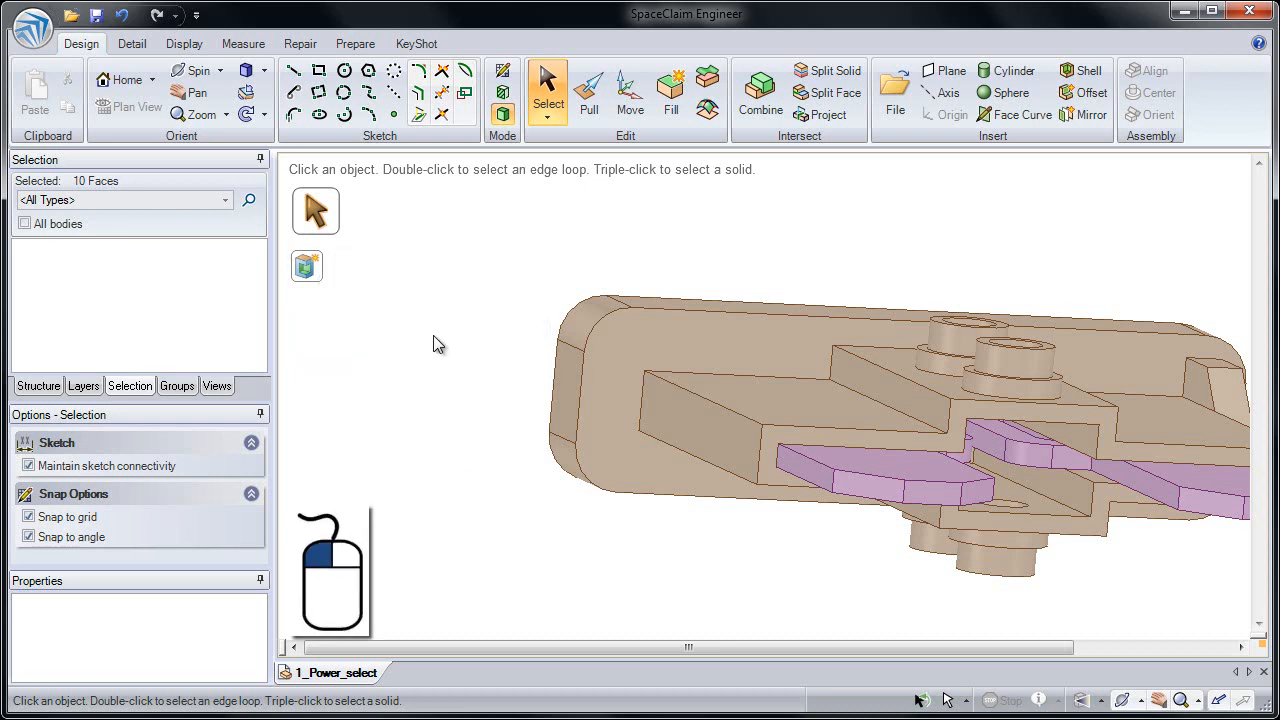
- Switch to Lasso selection from the radial tool guide and draw a freehand curve near the housing's end
{"action": "right_click", "coordinate": [434, 337]}
{"action": "right_click_drag", "start_coordinate": [433, 335], "coordinate": [436, 283]}
{"action": "mouse_move", "coordinate": [427, 269]}
{"action": "left_mouse_down"}
{"action": "mouse_move", "coordinate": [506, 257]}
{"action": "mouse_move", "coordinate": [591, 271]}
{"action": "mouse_move", "coordinate": [646, 342]}
{"action": "left_mouse_up"}
{"action": "left_click_drag", "start_coordinate": [470, 366], "coordinate": [456, 340]}
- Show the whole fuse, view it from other angles, and return it to the home view
{"action": "key", "text": "h"}
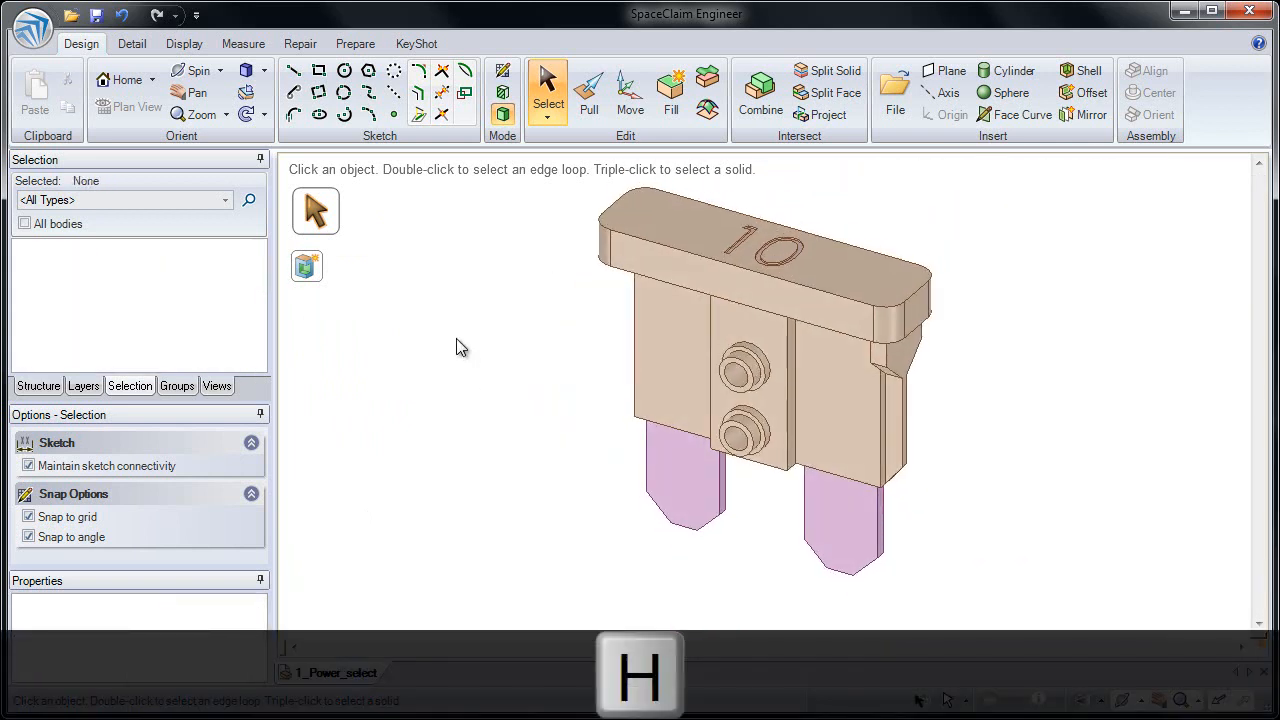
{"action": "middle_click_drag", "start_coordinate": [646, 371], "coordinate": [735, 330]}
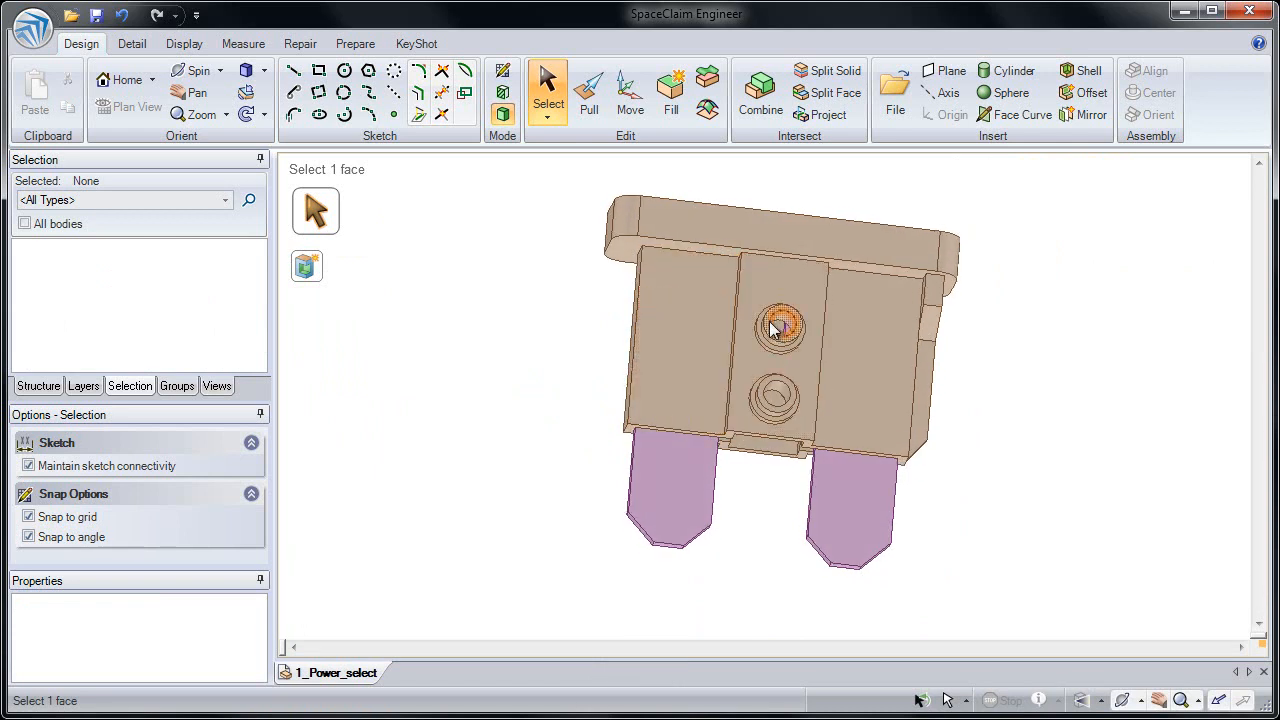
{"action": "middle_click_drag", "start_coordinate": [714, 317], "coordinate": [700, 371]}
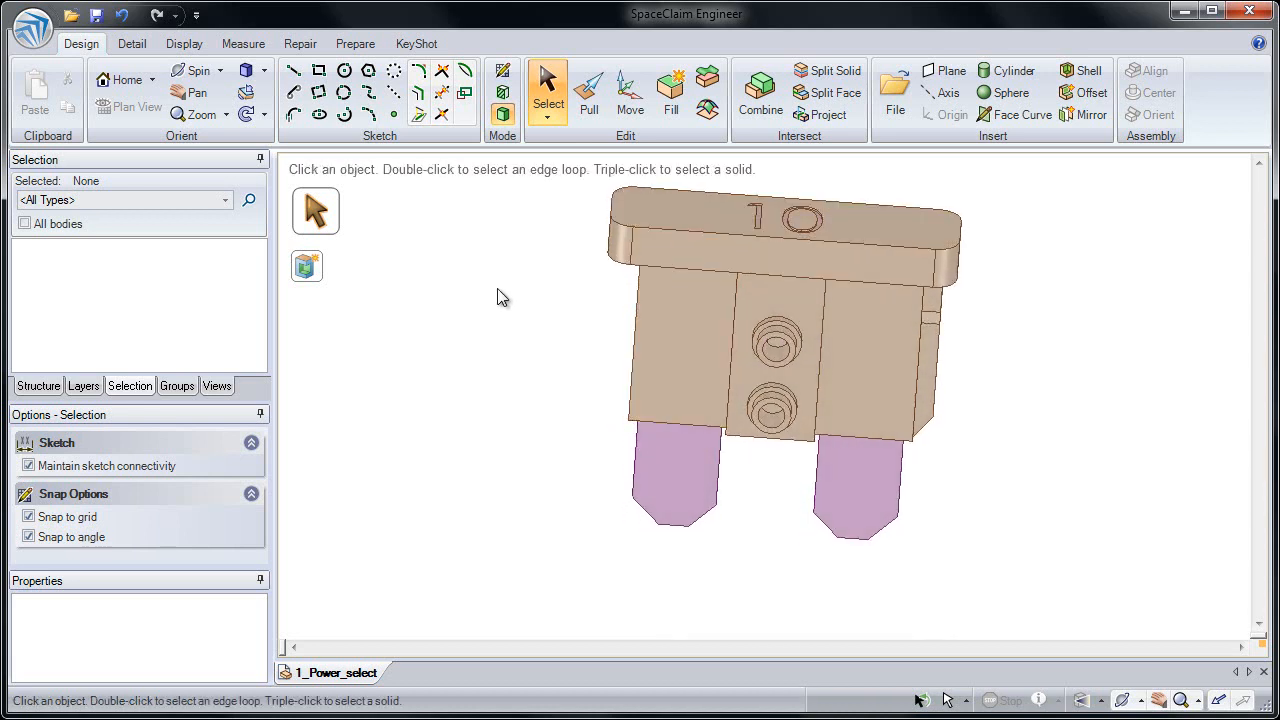
{"action": "key", "text": "h"}
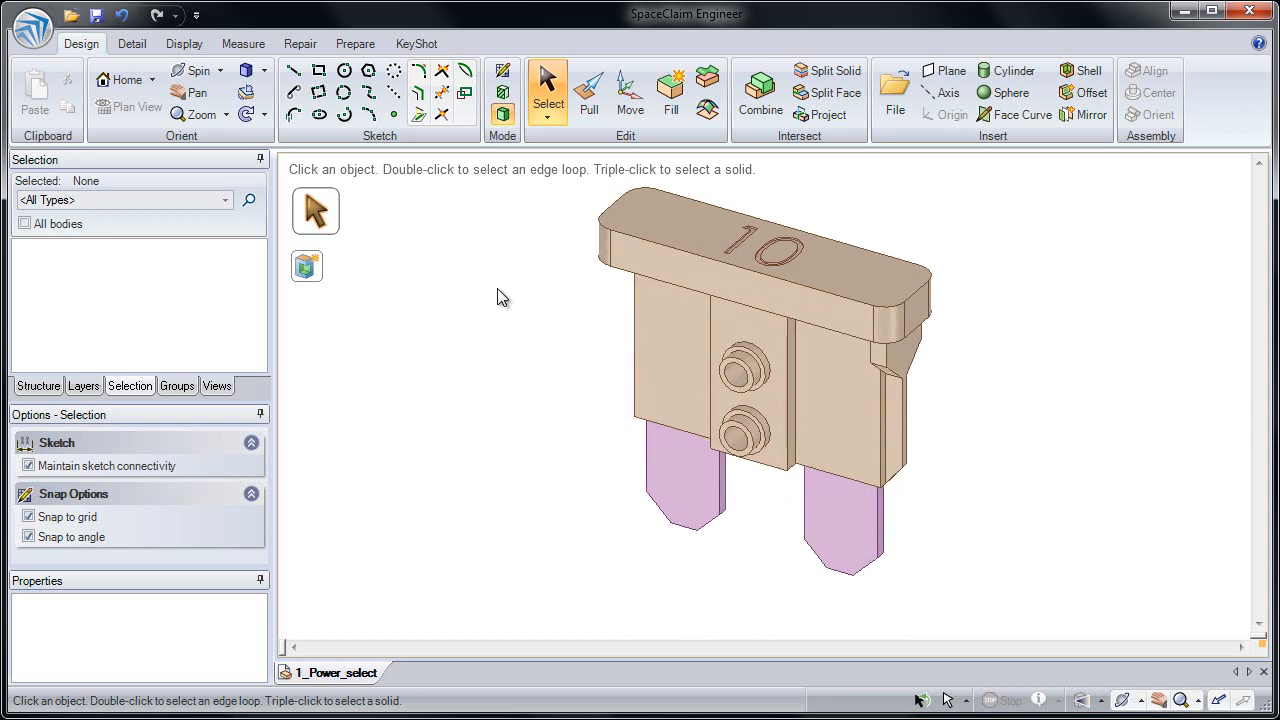